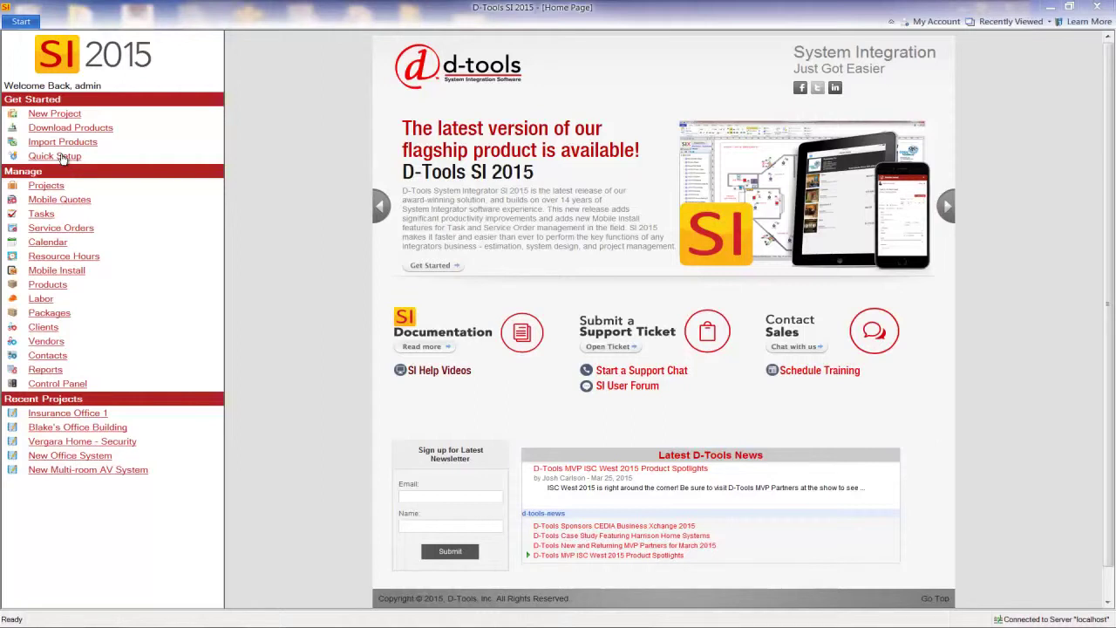
# Start a new project and choose Acme Insurance as its client
pyautogui.click(56, 114)
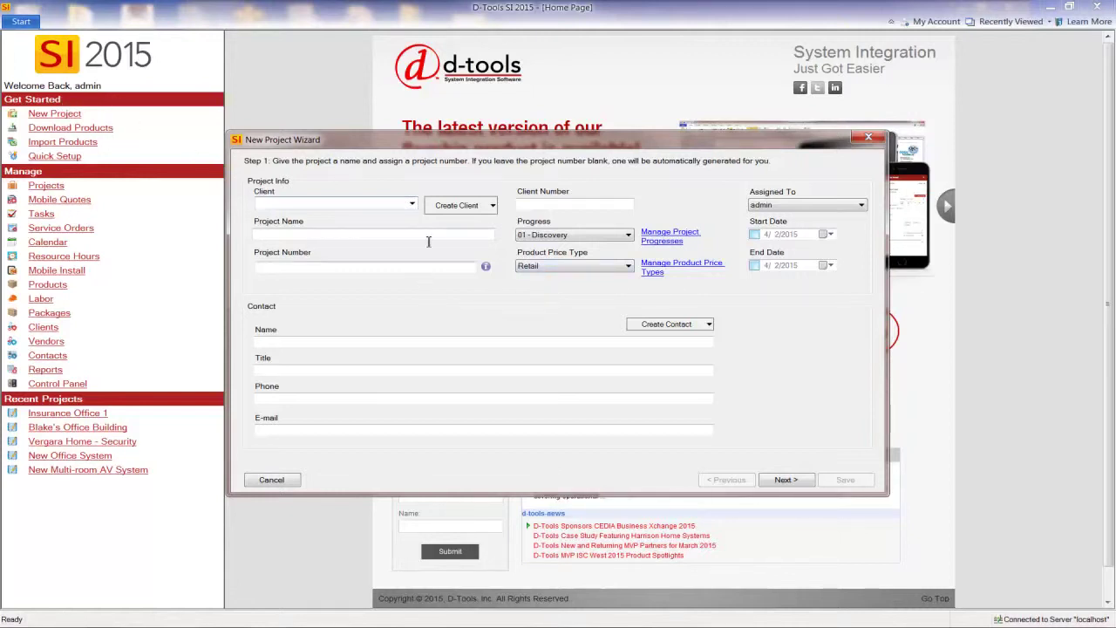
pyautogui.click(412, 204)
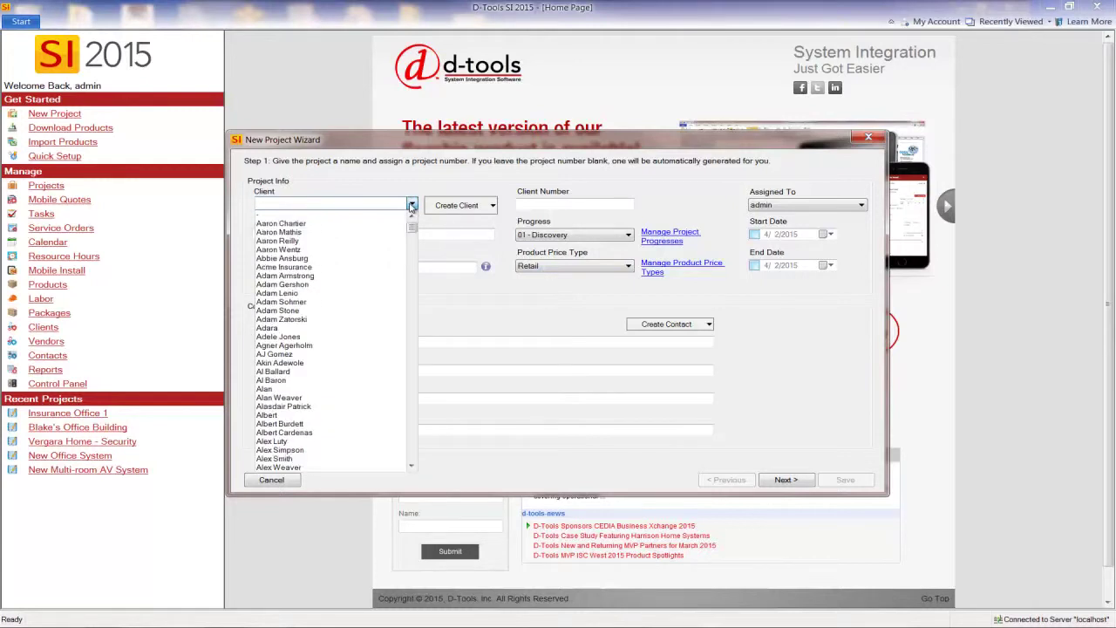
pyautogui.click(456, 230)
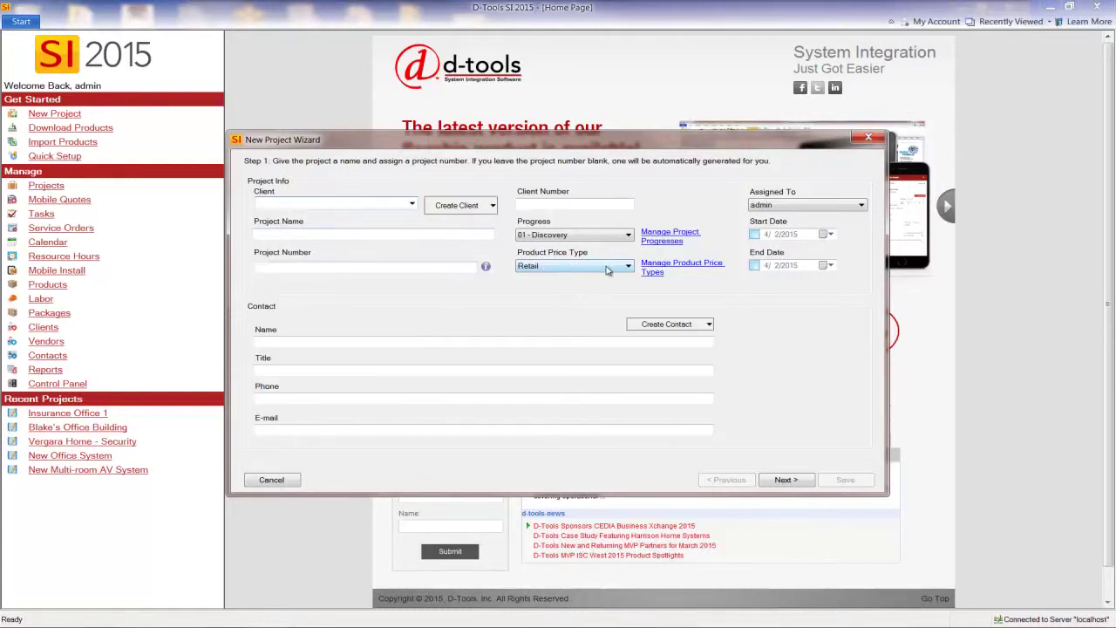
pyautogui.click(412, 205)
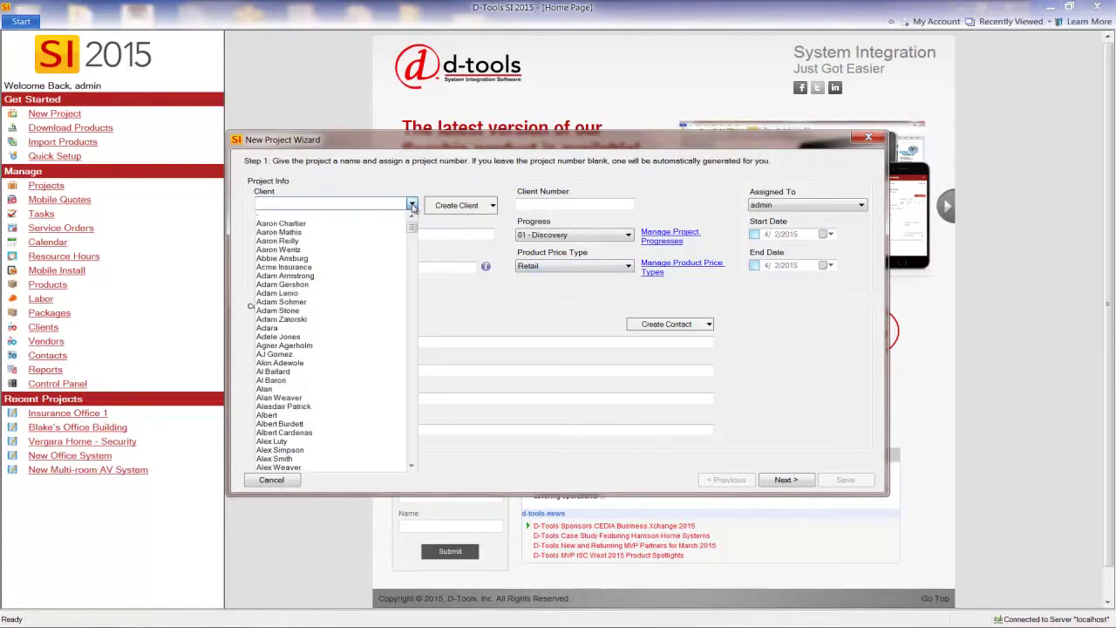
pyautogui.click(331, 267)
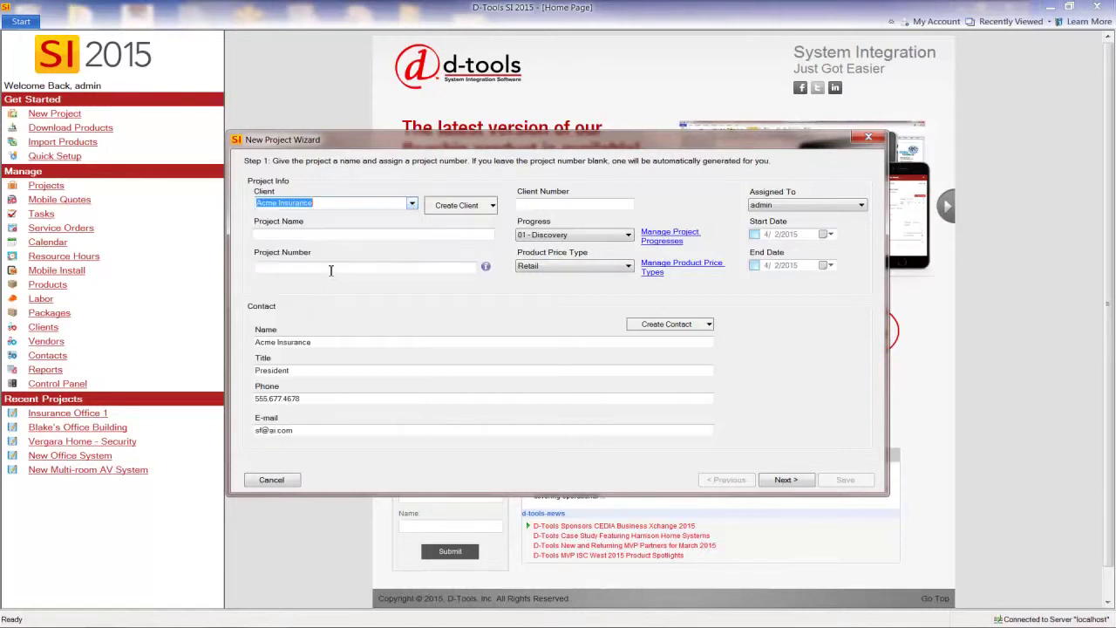
# Name the new project "Office Building 1"
pyautogui.click(492, 206)
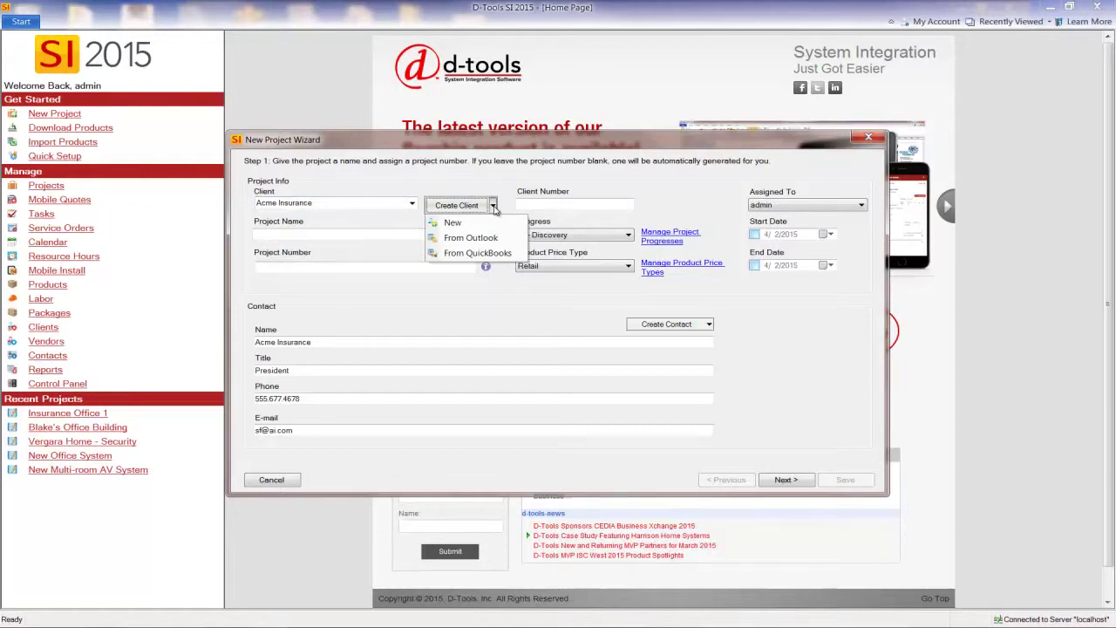
pyautogui.click(283, 234)
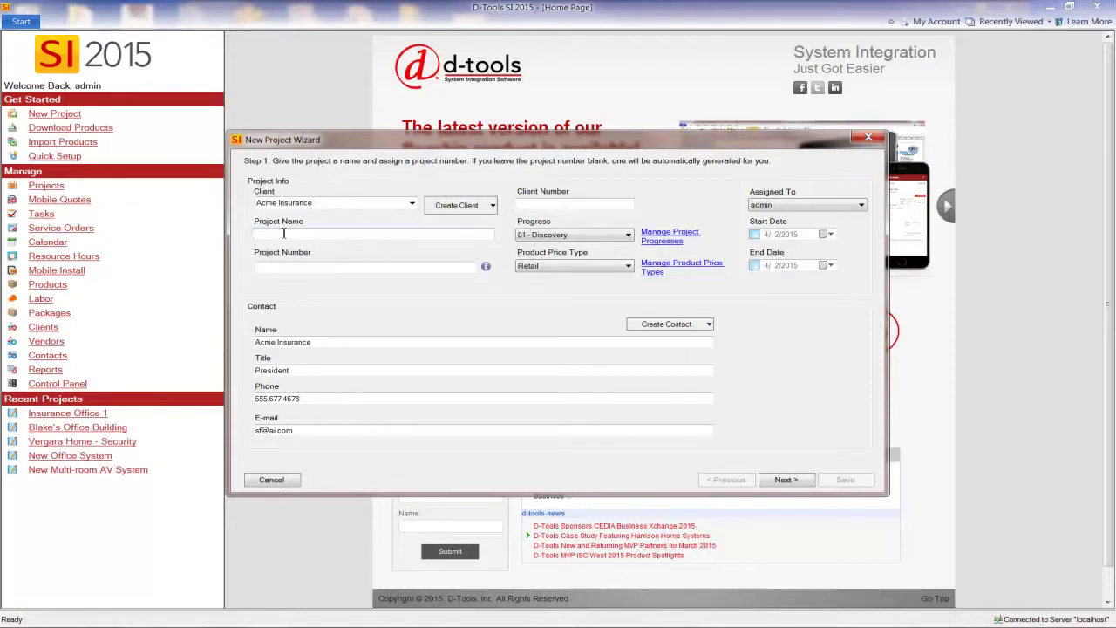
pyautogui.write('Office Building 1')
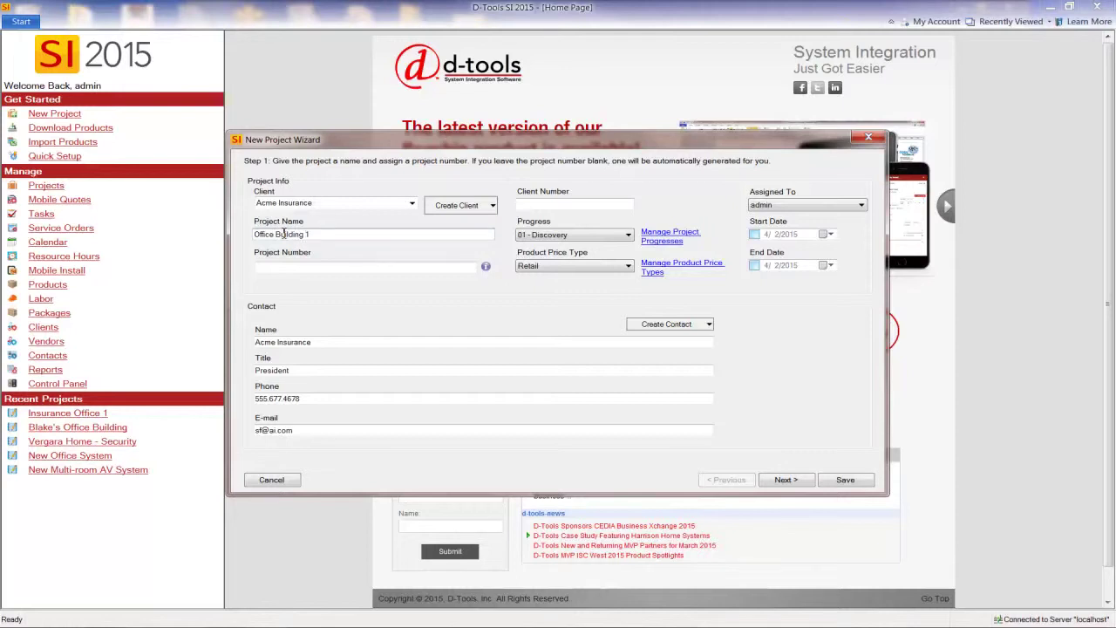
# Review the product price types, keeping Retail, and set the project's progress to 02 - Estimating
pyautogui.click(627, 267)
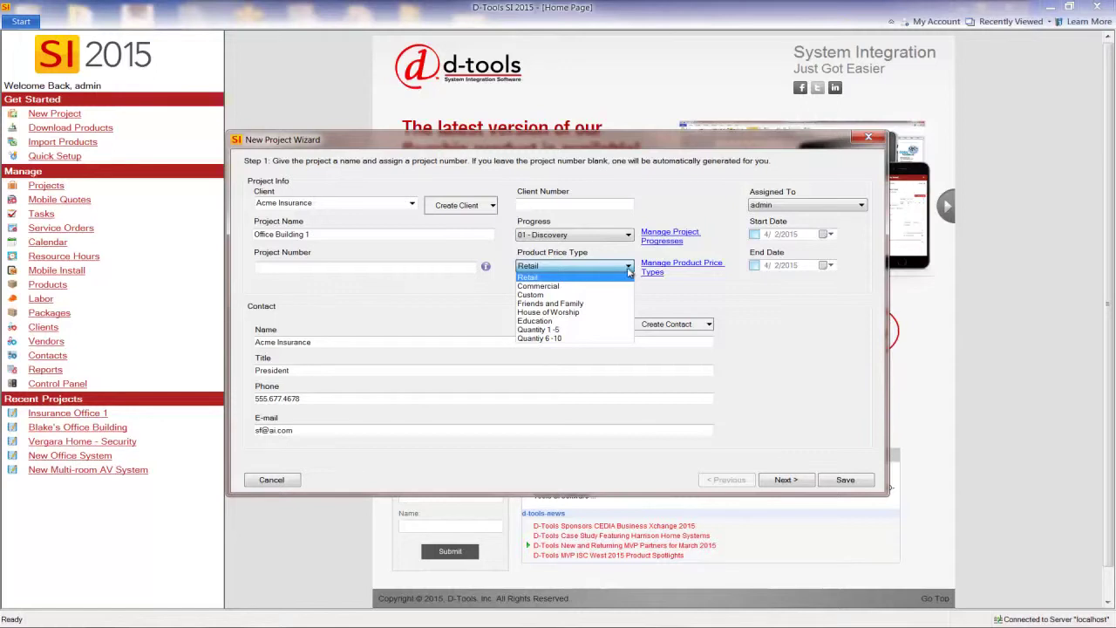
pyautogui.click(683, 295)
pyautogui.click(595, 237)
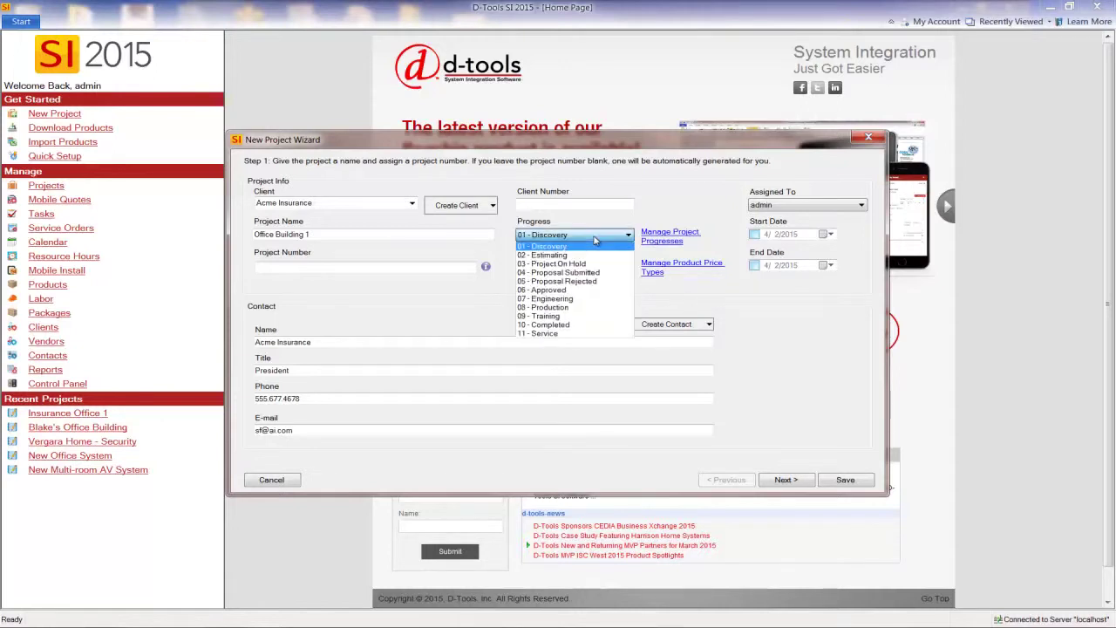
pyautogui.click(567, 256)
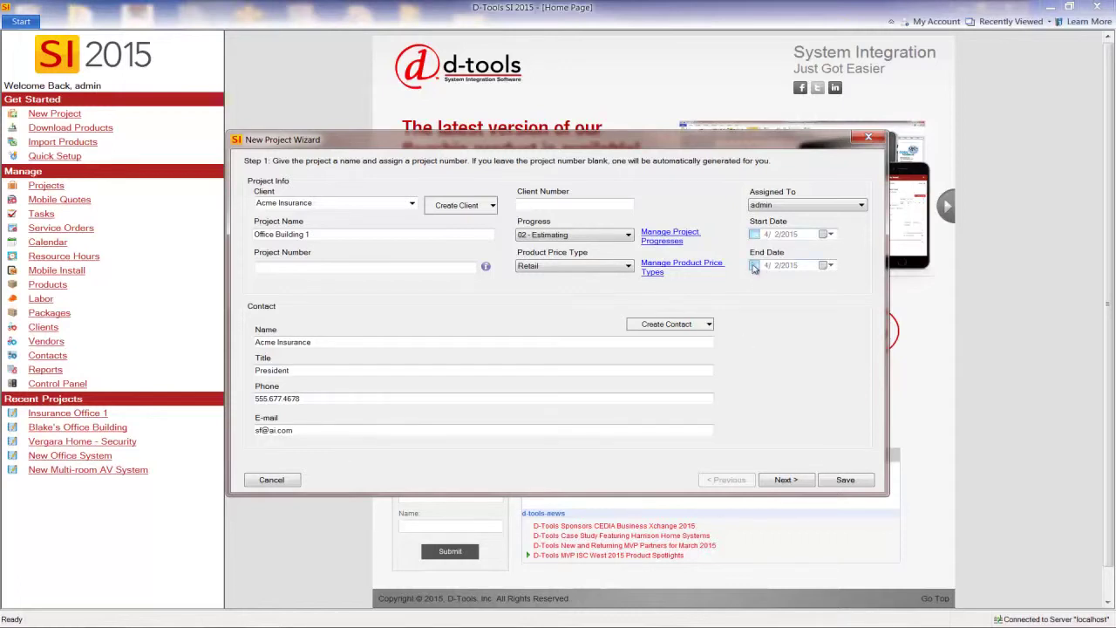
# Accept the client's prefilled site and billing addresses and proceed to the default price rule settings
pyautogui.click(783, 480)
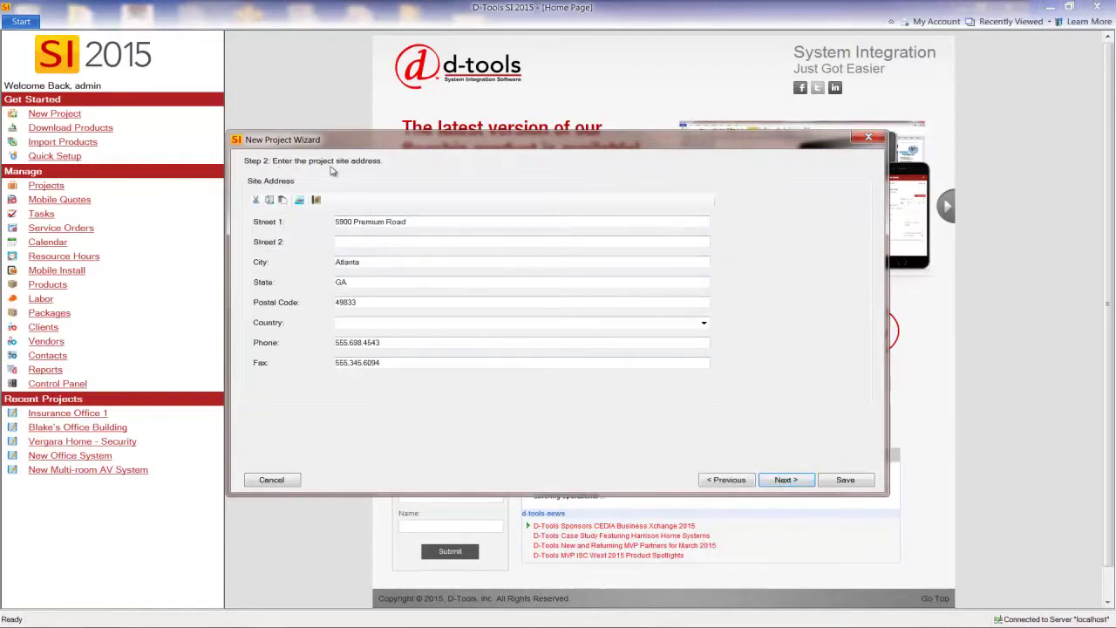
pyautogui.click(787, 481)
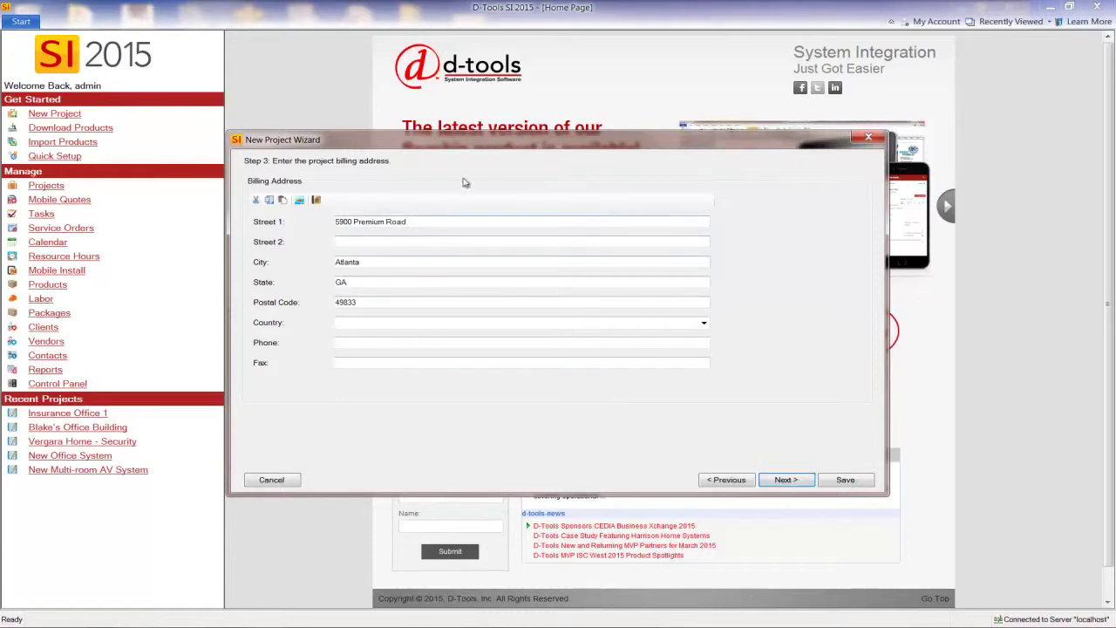
pyautogui.click(786, 480)
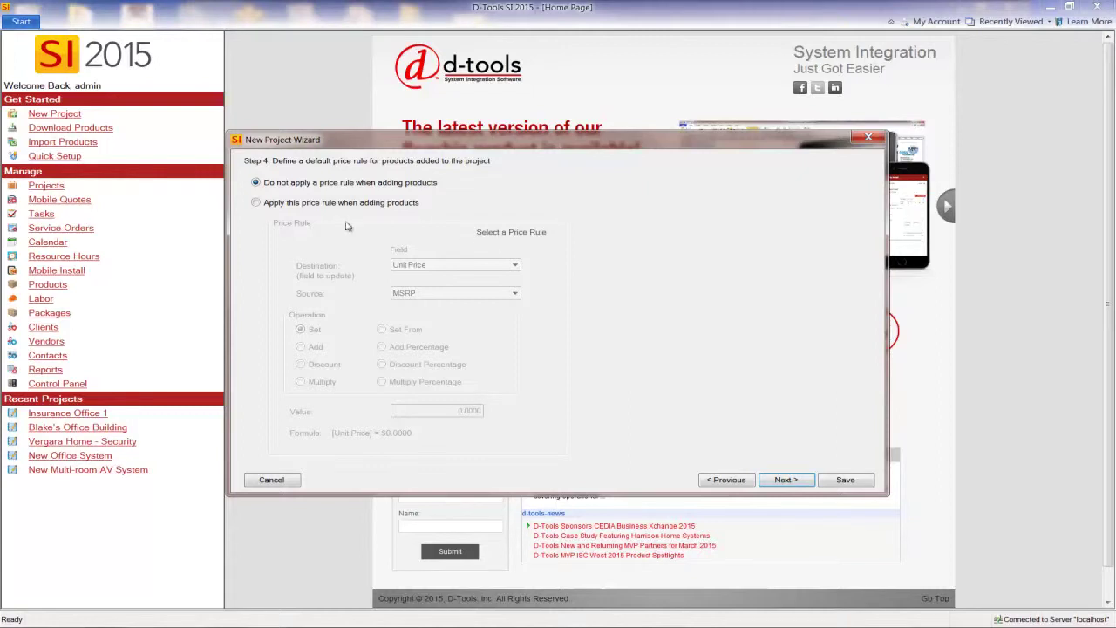
pyautogui.click(257, 203)
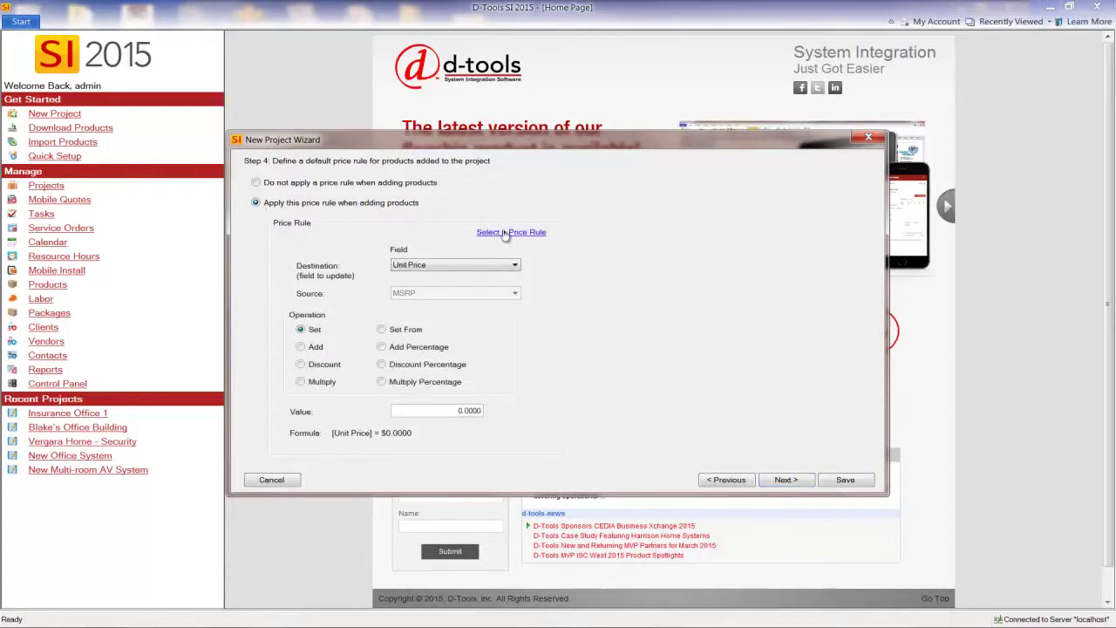
pyautogui.click(532, 234)
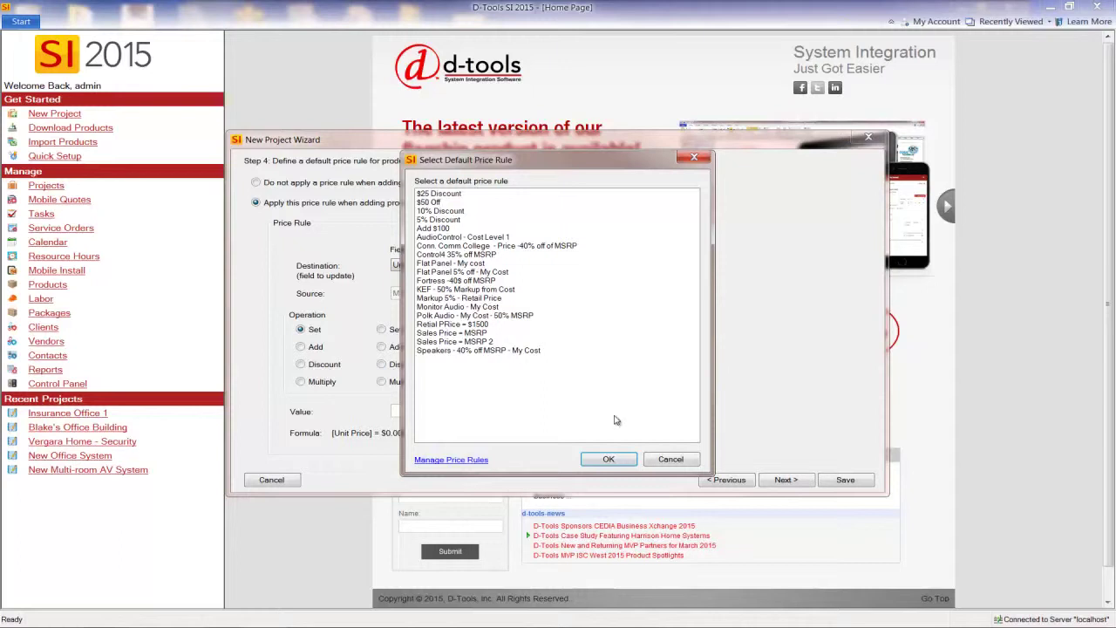
pyautogui.click(670, 459)
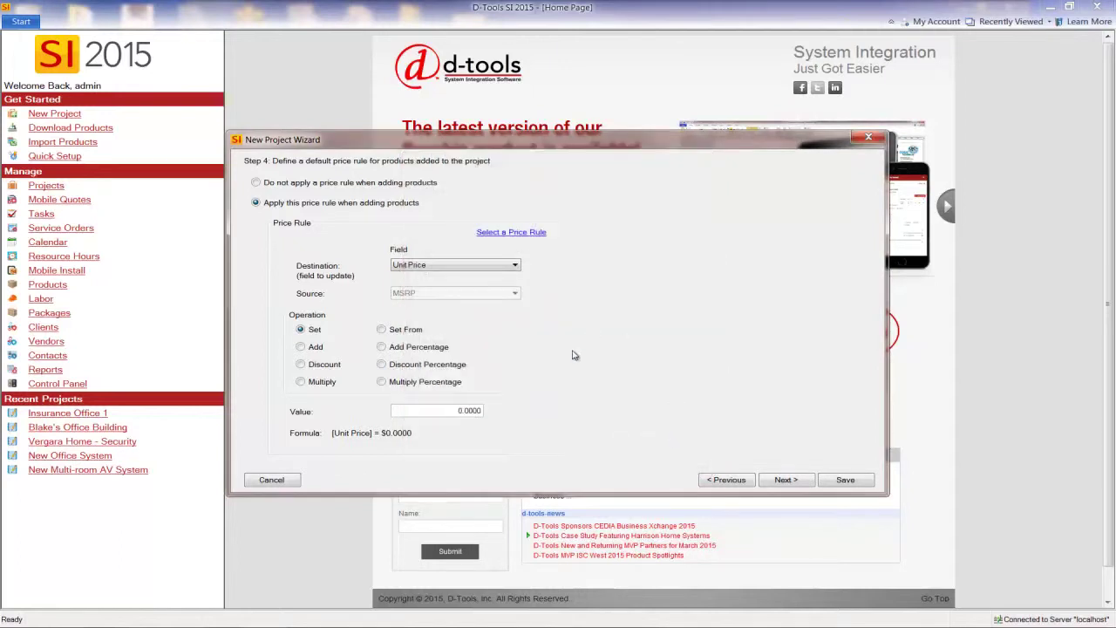
pyautogui.click(297, 182)
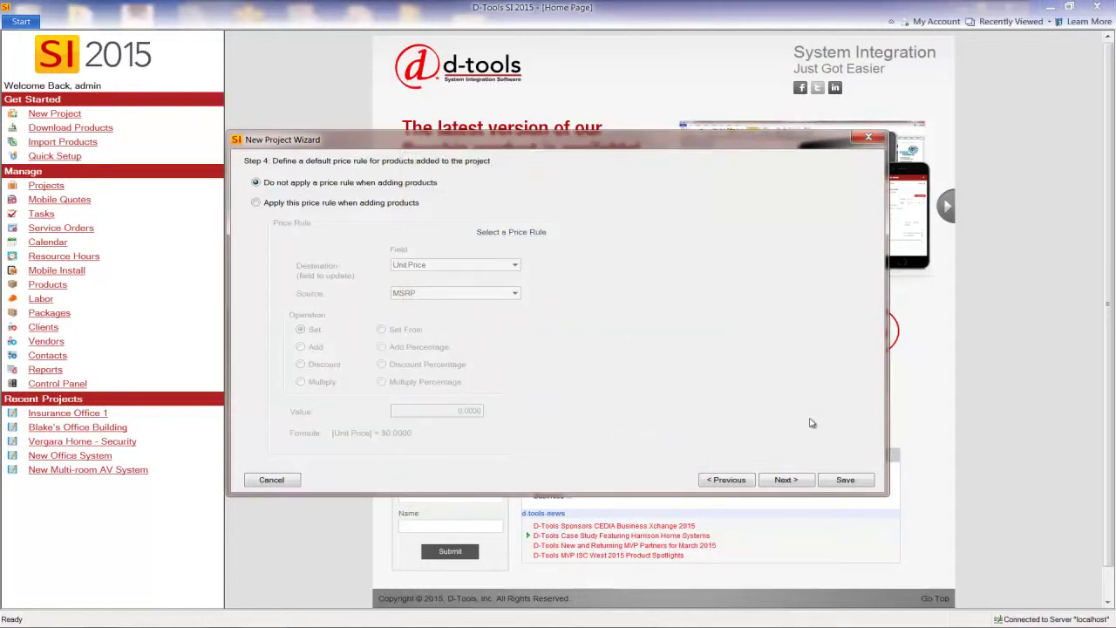
# Keep the default tax settings and assign the $25.00 installer and the $35.00 engineer in adjacent rows as project resources
pyautogui.click(785, 482)
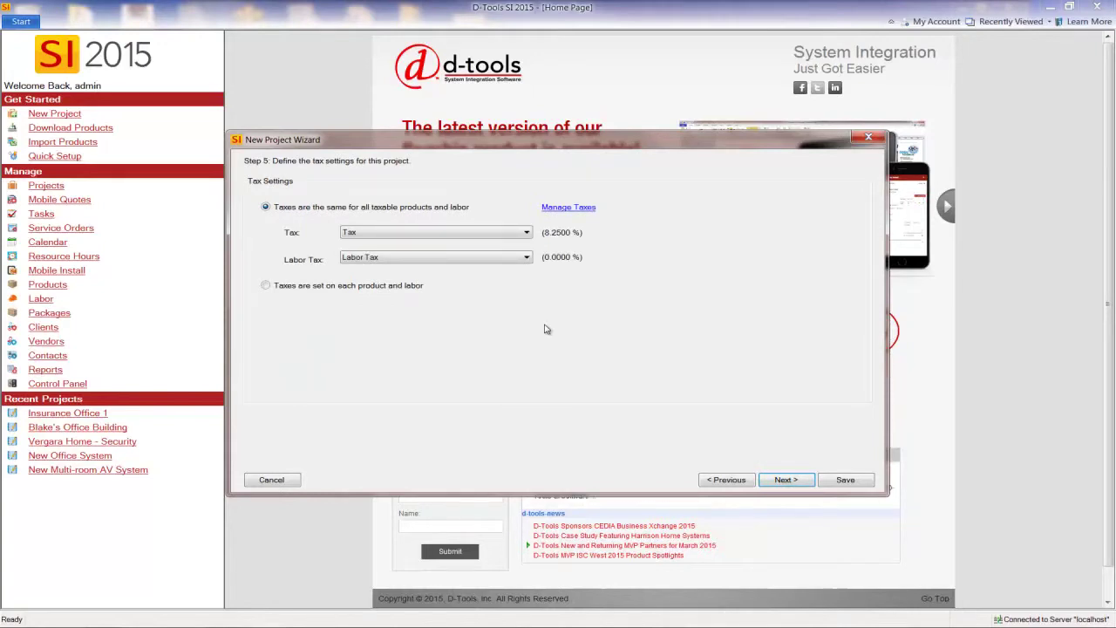
pyautogui.click(784, 481)
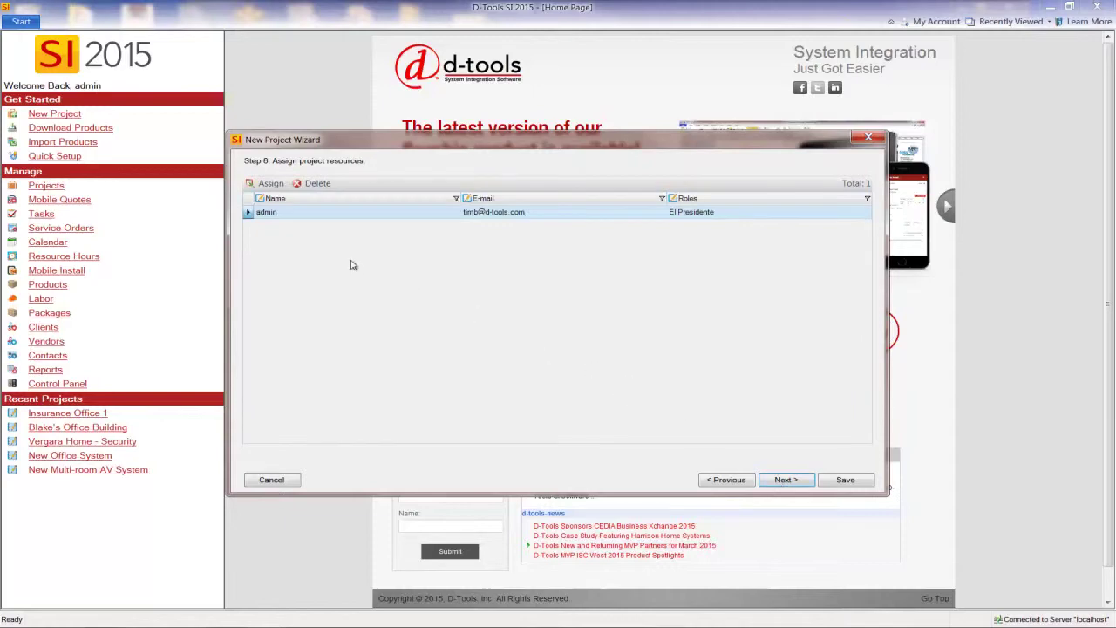
pyautogui.click(267, 183)
pyautogui.click(297, 274)
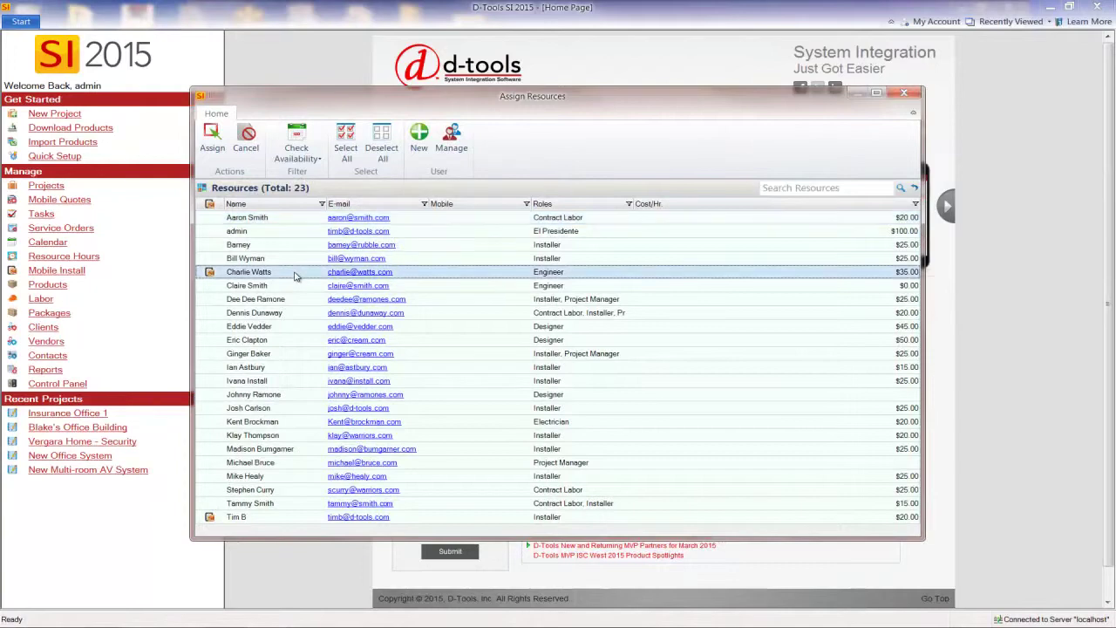
pyautogui.keyDown('ctrl'); pyautogui.click(288, 258); pyautogui.keyUp('ctrl')
pyautogui.click(212, 135)
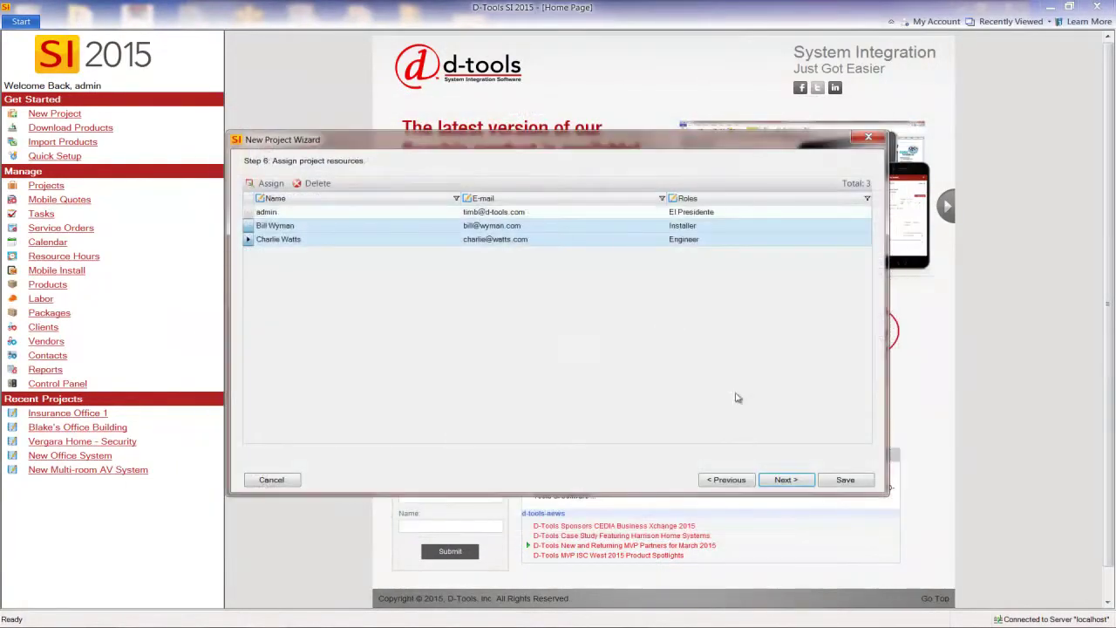
# Keep the prefilled project contacts and insert the AV System snippet into the project's scope of work
pyautogui.click(786, 479)
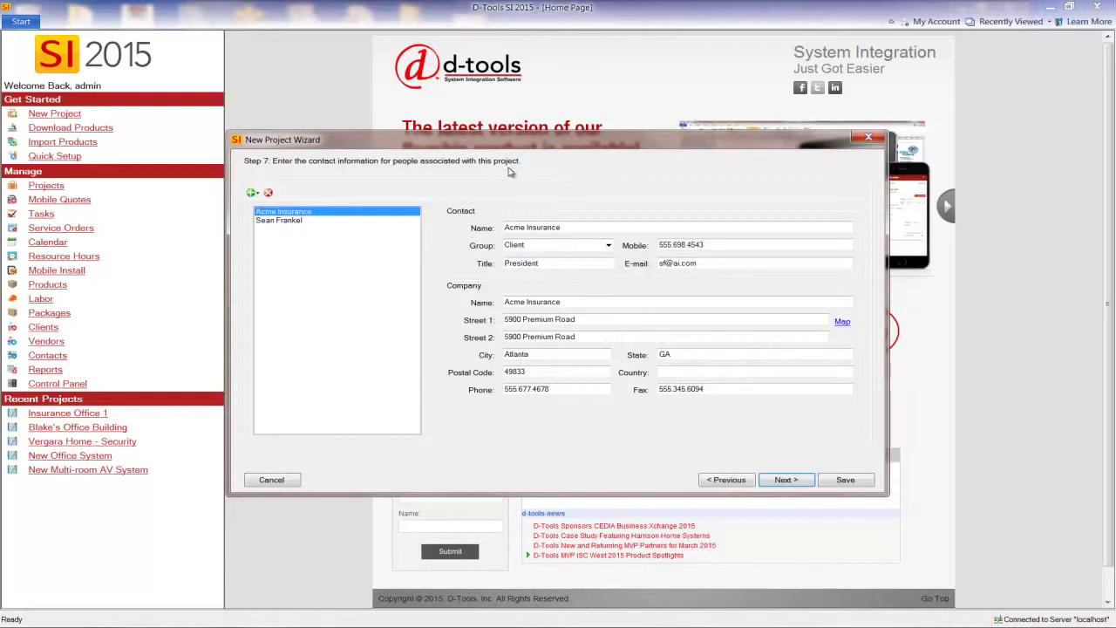
pyautogui.click(781, 481)
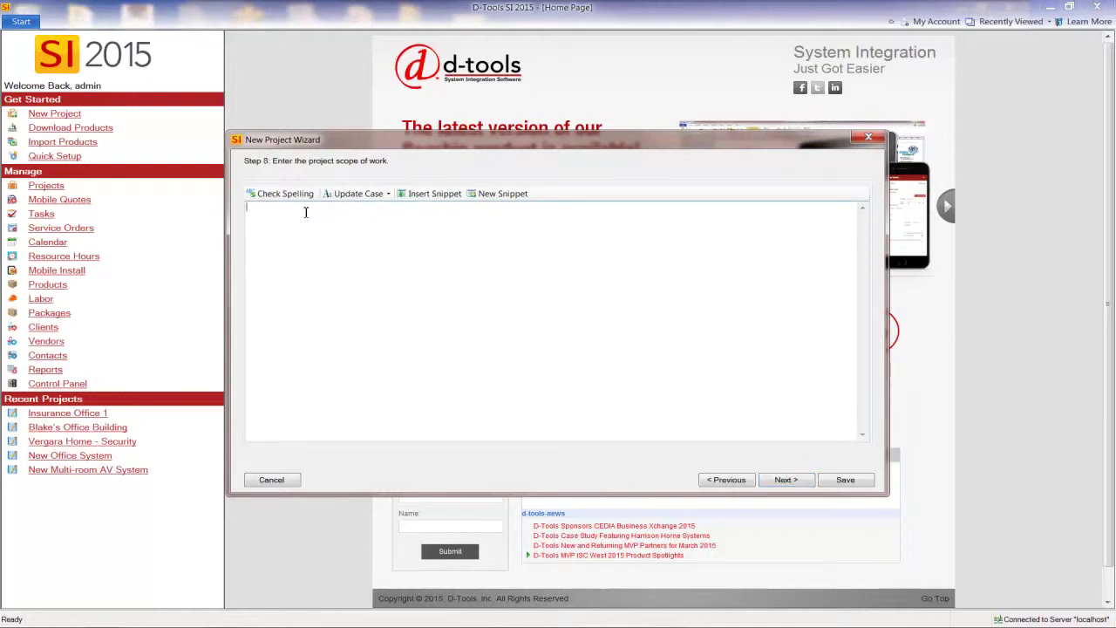
pyautogui.click(306, 211)
pyautogui.click(438, 195)
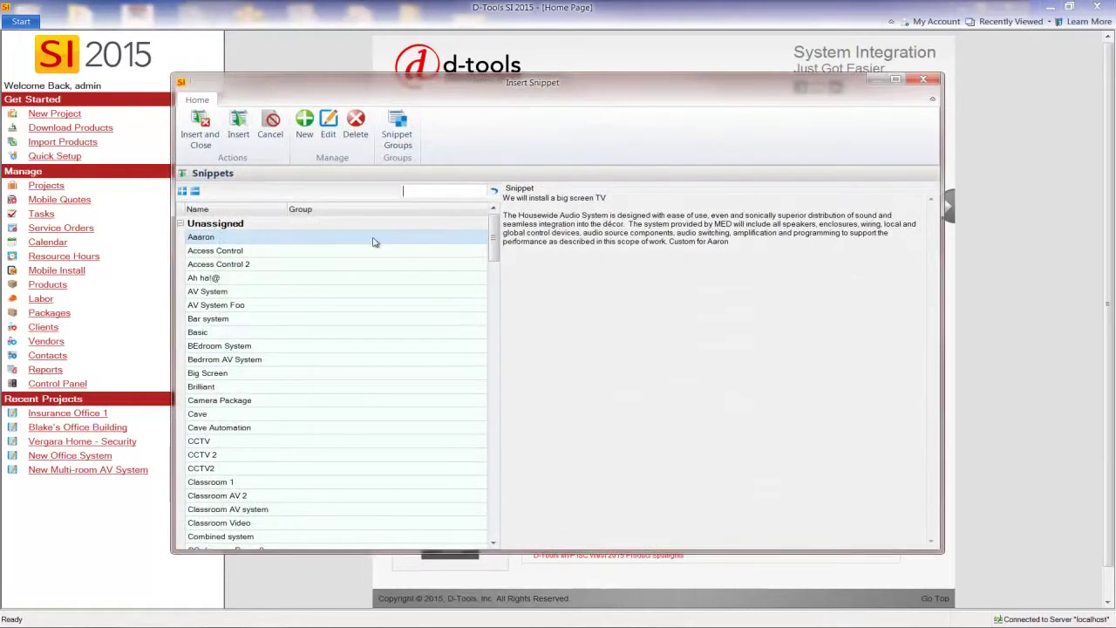
pyautogui.click(347, 291)
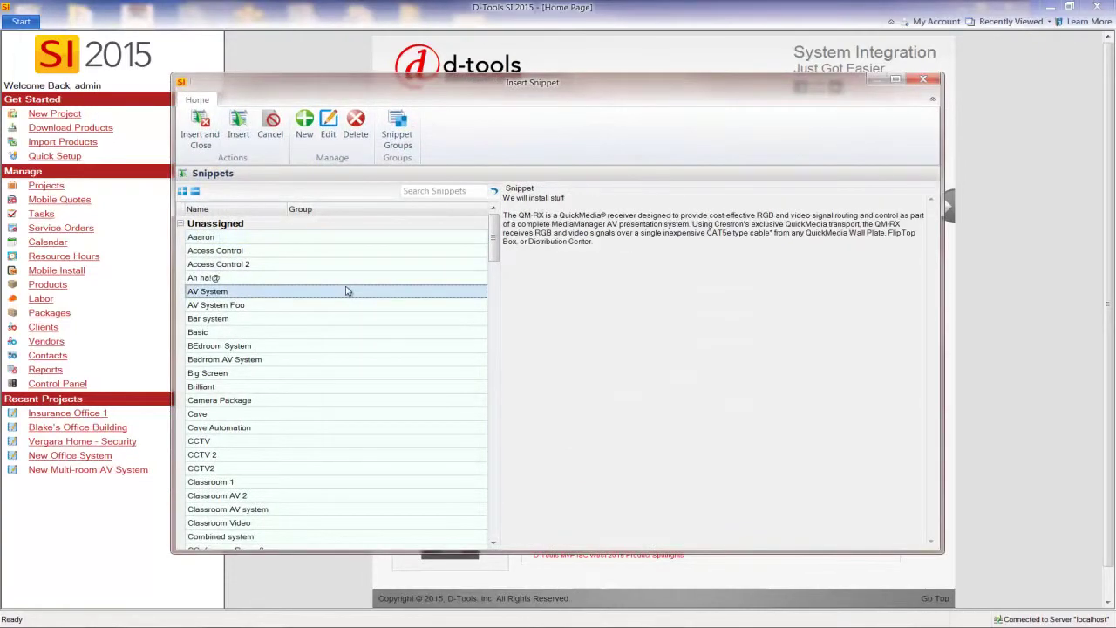
pyautogui.click(200, 127)
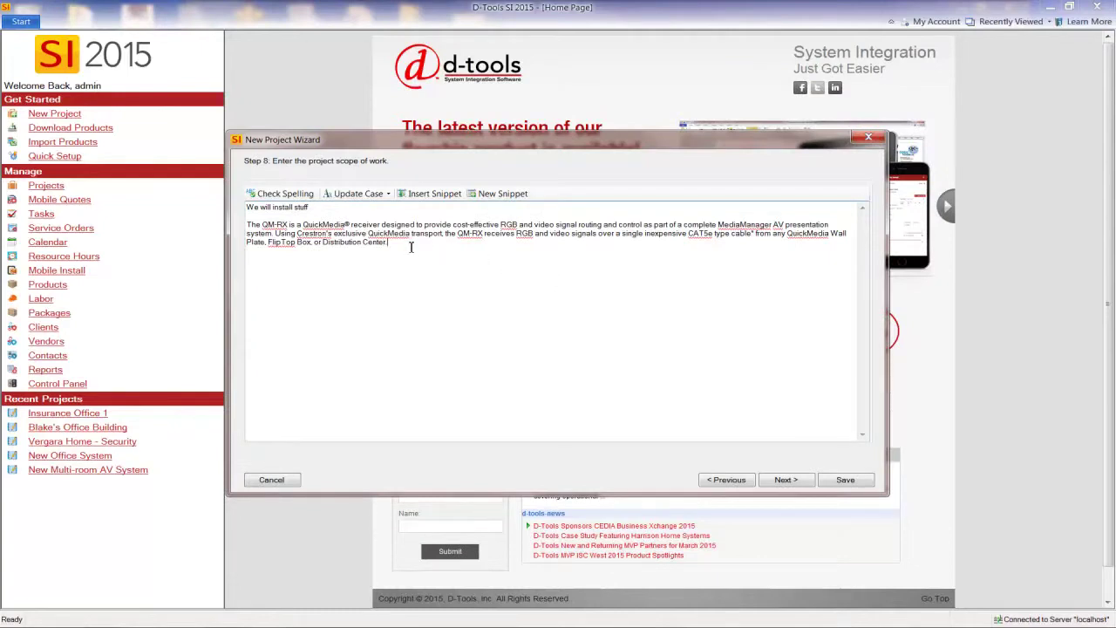
# Add the snippet describing the security system specification below the existing scope of work text
pyautogui.click(429, 193)
pyautogui.click(269, 441)
pyautogui.click(202, 129)
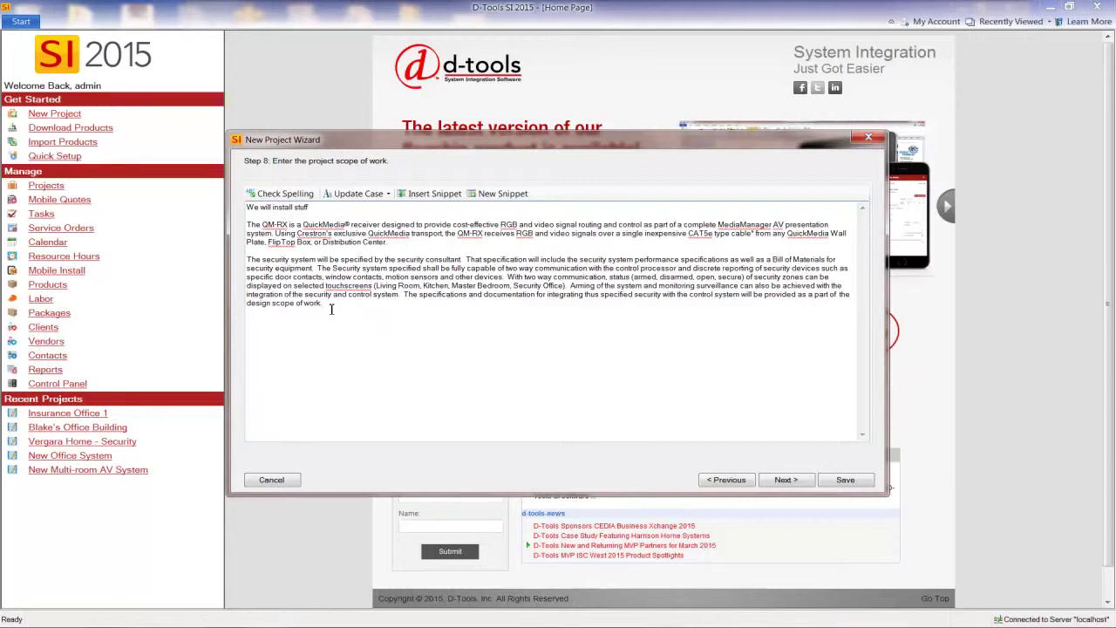
# Save the entire scope of work text as a new snippet with the default name and the Unassigned group
pyautogui.moveTo(331, 309); pyautogui.dragTo(251, 210)
pyautogui.click(492, 195)
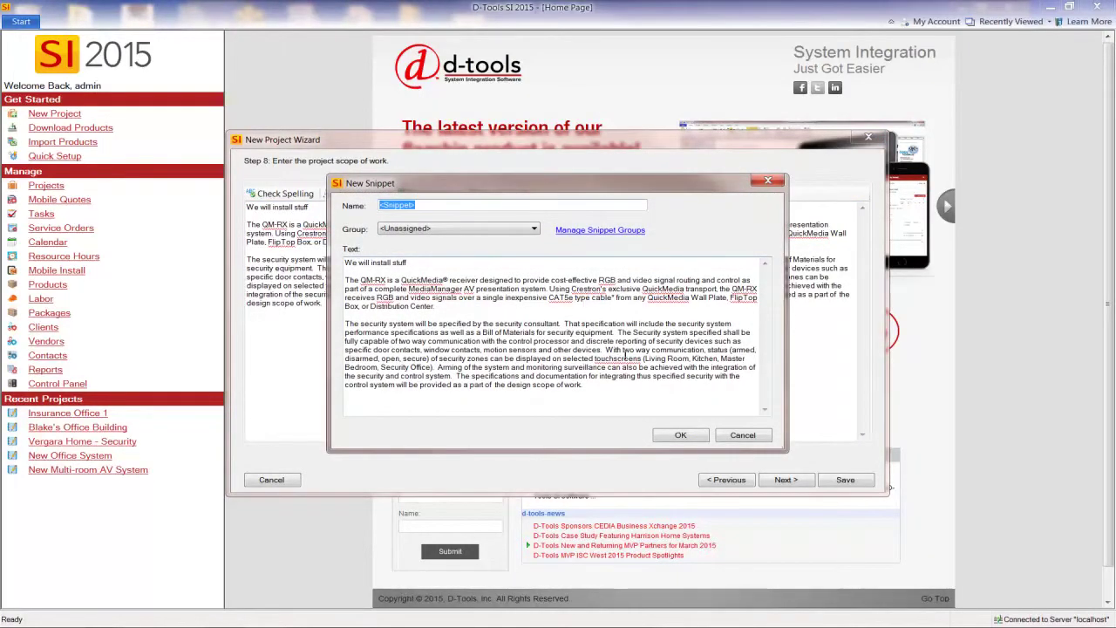
pyautogui.click(681, 437)
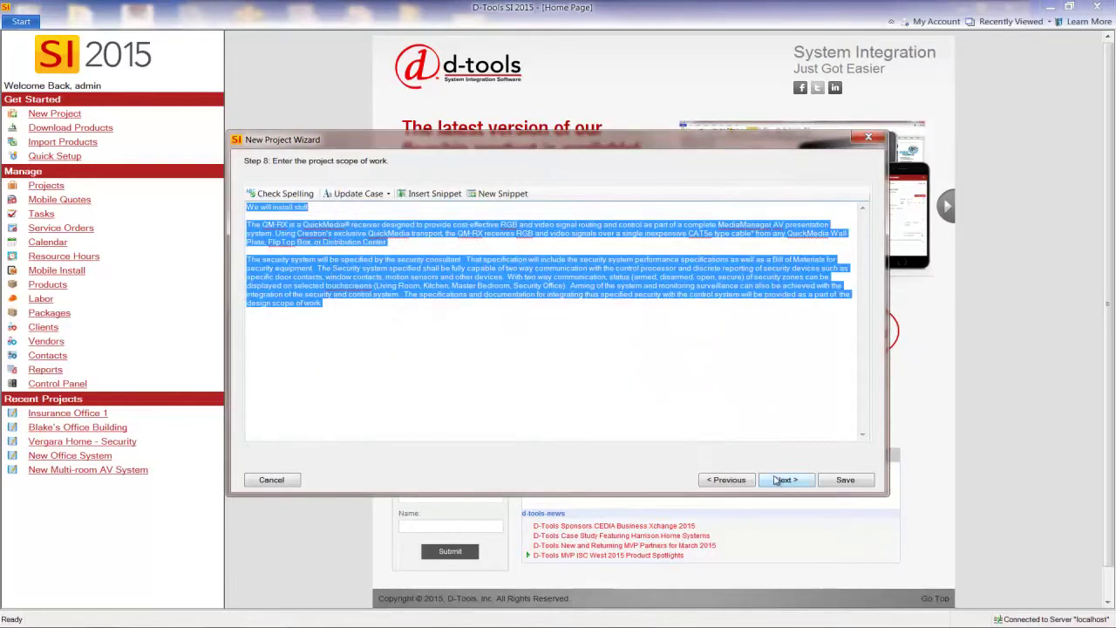
# Proceed to the project locations and add a top-level location named "Office Building 1"
pyautogui.click(777, 480)
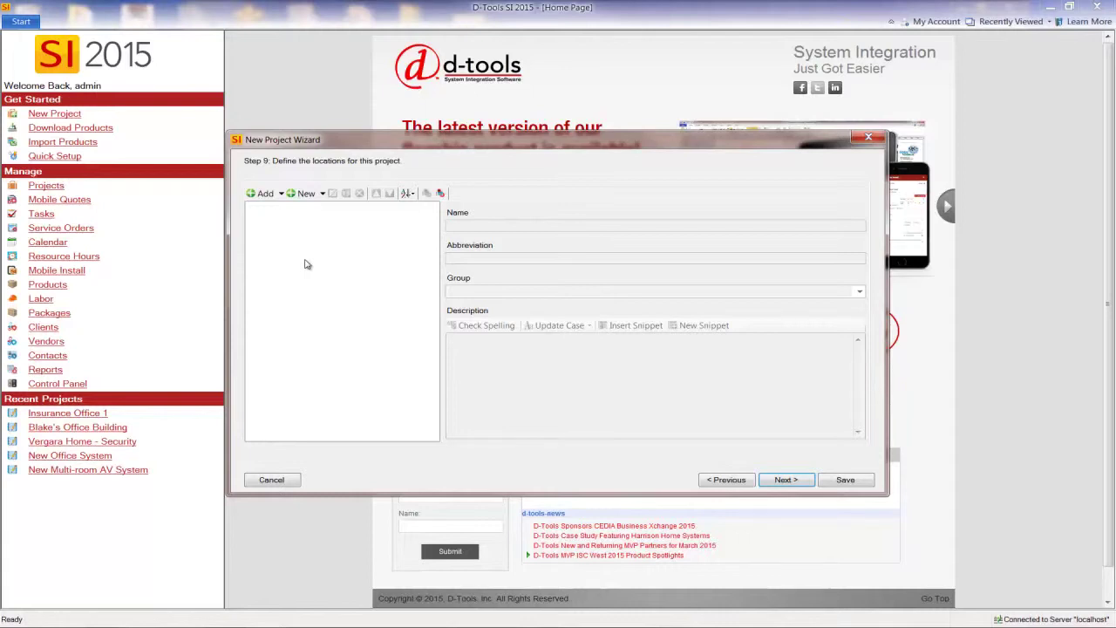
pyautogui.click(321, 193)
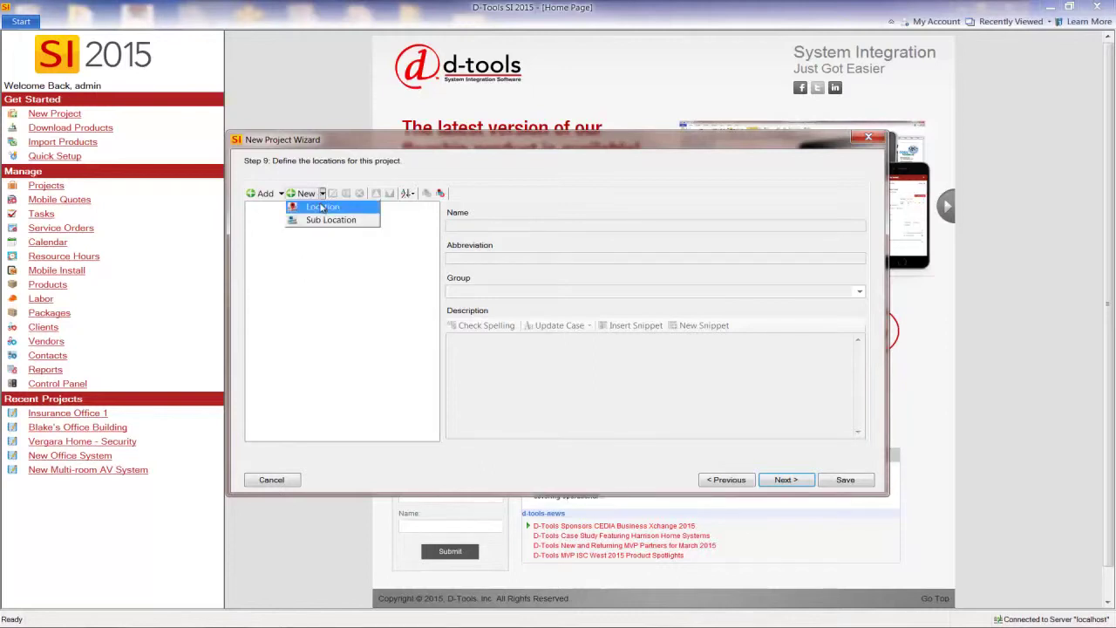
pyautogui.click(323, 207)
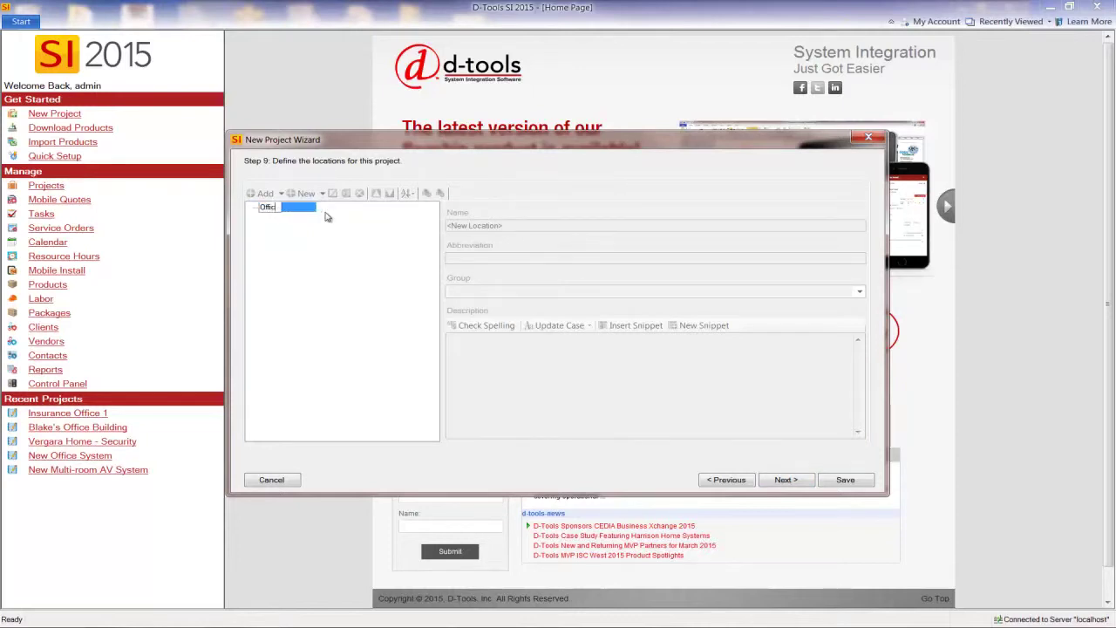
pyautogui.write('ing 1')
# Add a sub location named "1st Floor" under Office Building 1
pyautogui.click(322, 192)
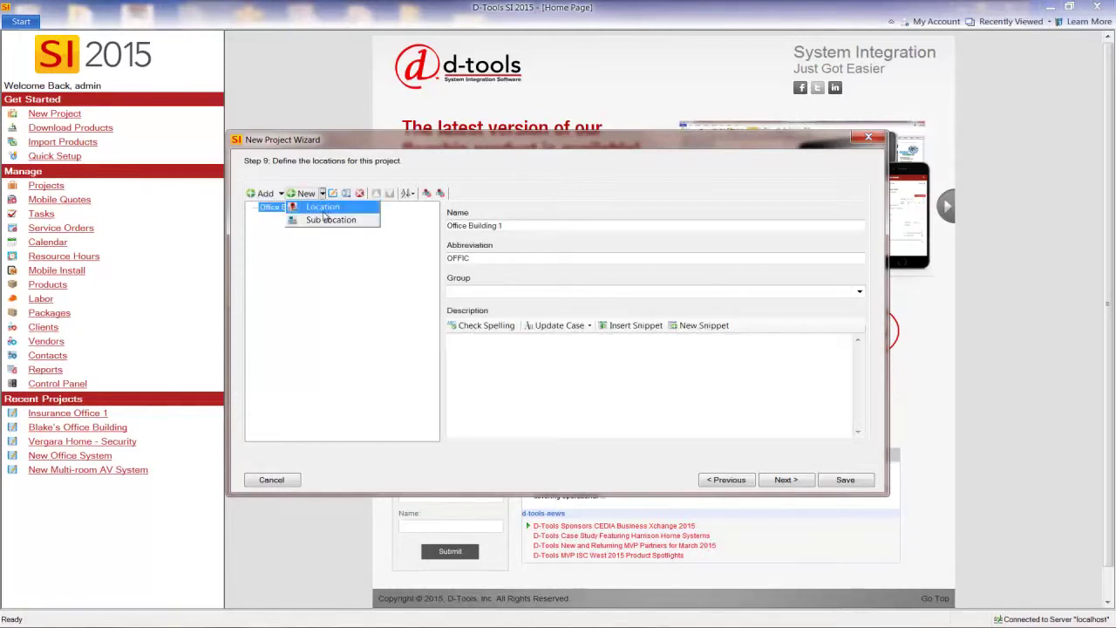
pyautogui.click(327, 220)
pyautogui.write('1st Floor')
pyautogui.press('Return')
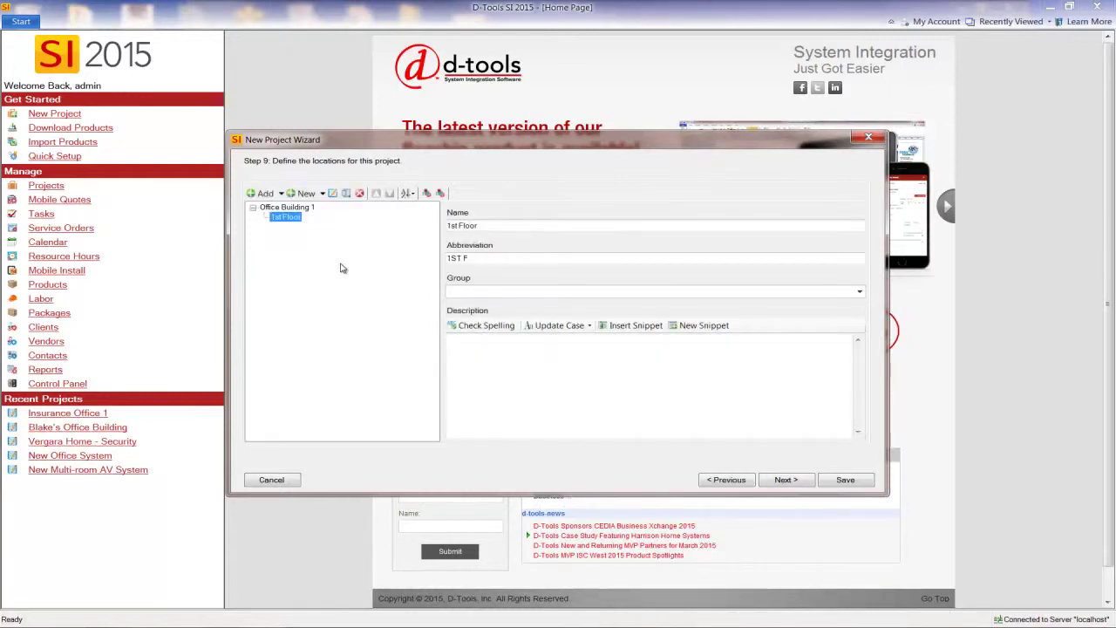
# Add a sub location named "Office 101" under the 1st Floor location
pyautogui.click(322, 193)
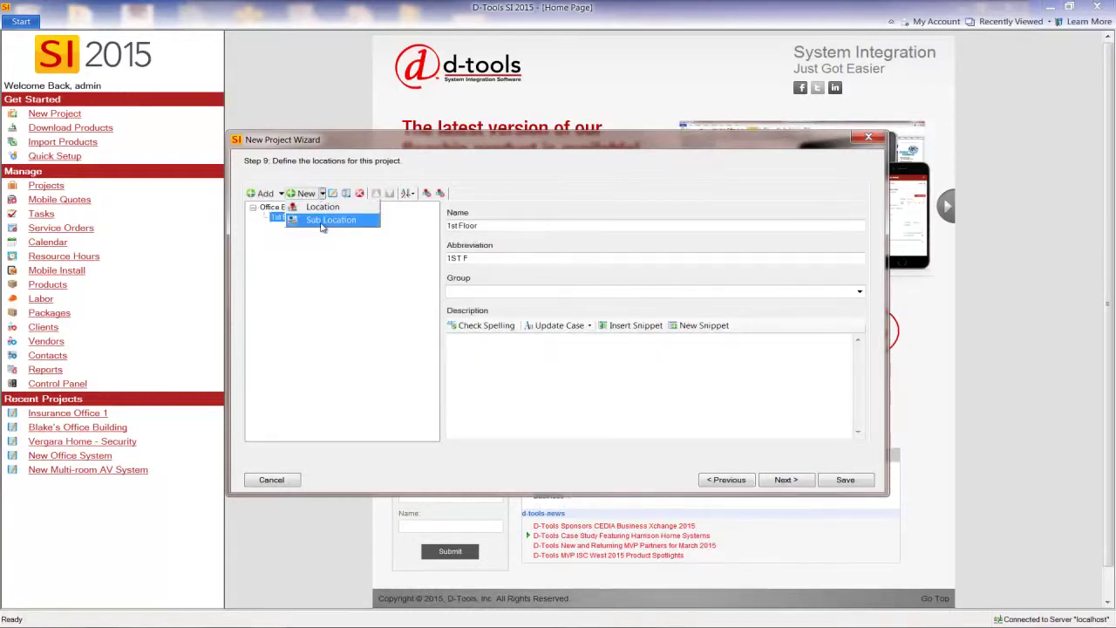
pyautogui.click(329, 221)
pyautogui.write('Office 101')
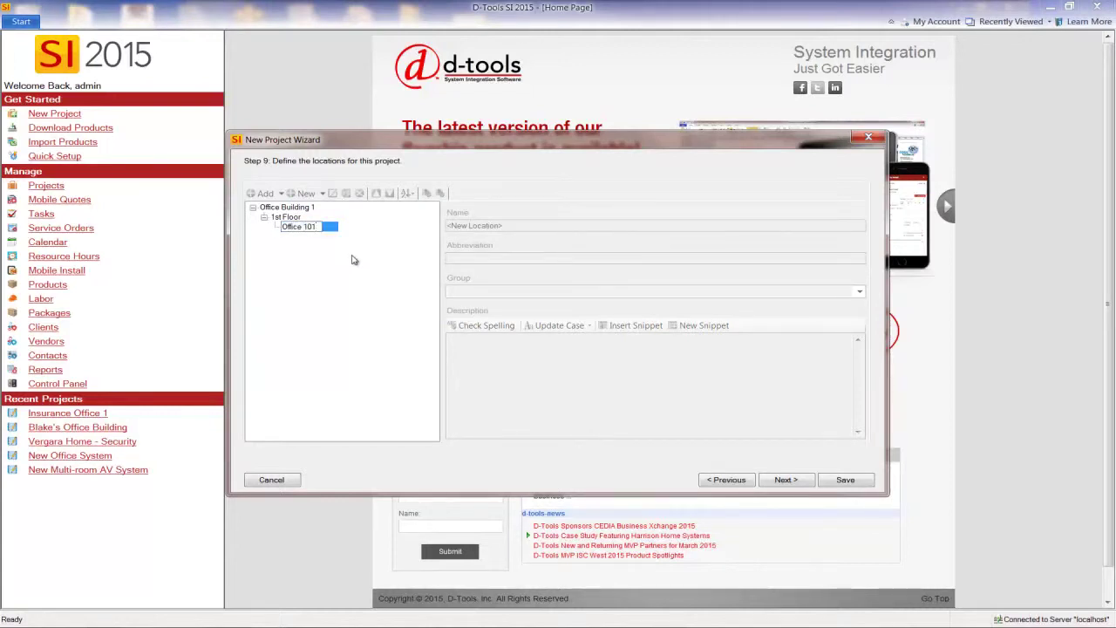
pyautogui.press('Return')
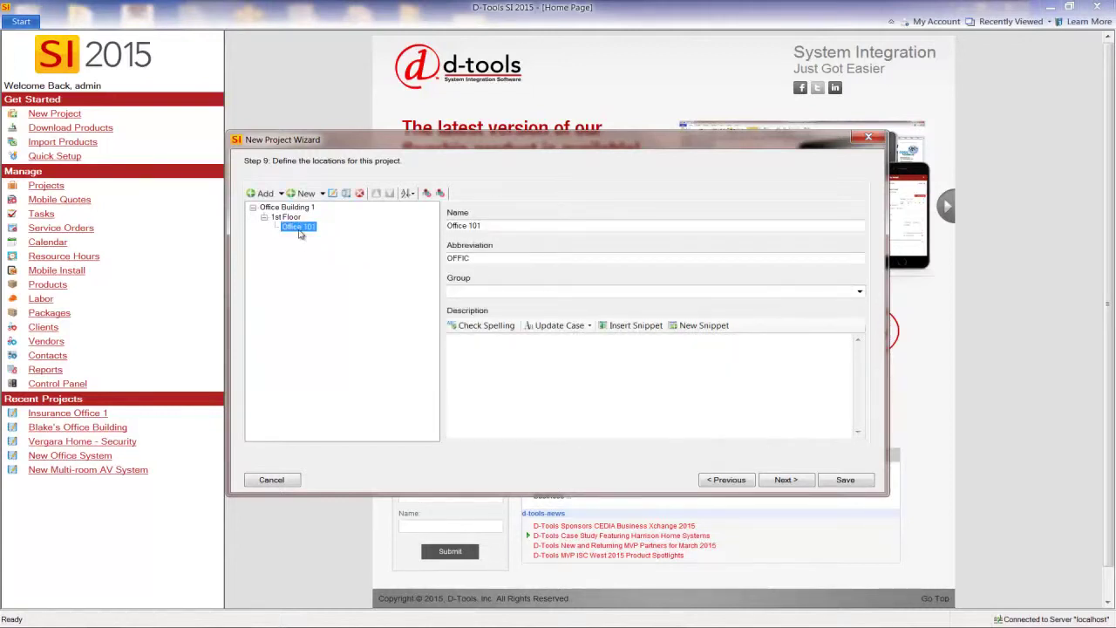
# Add a second sub location named "Office 102" under the 1st Floor location
pyautogui.click(297, 217)
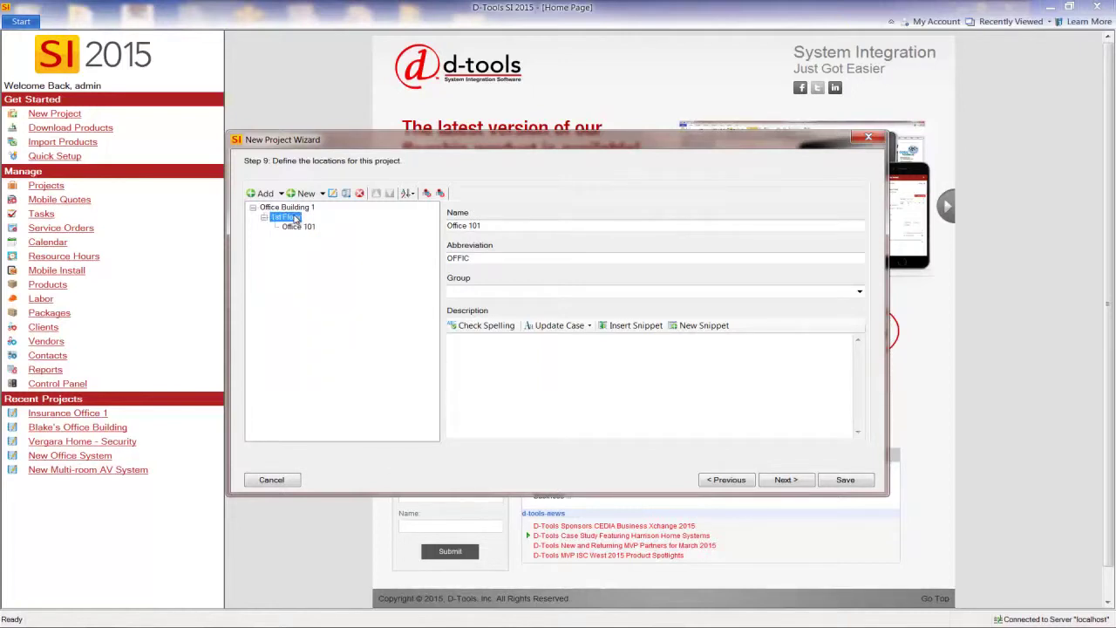
pyautogui.click(322, 194)
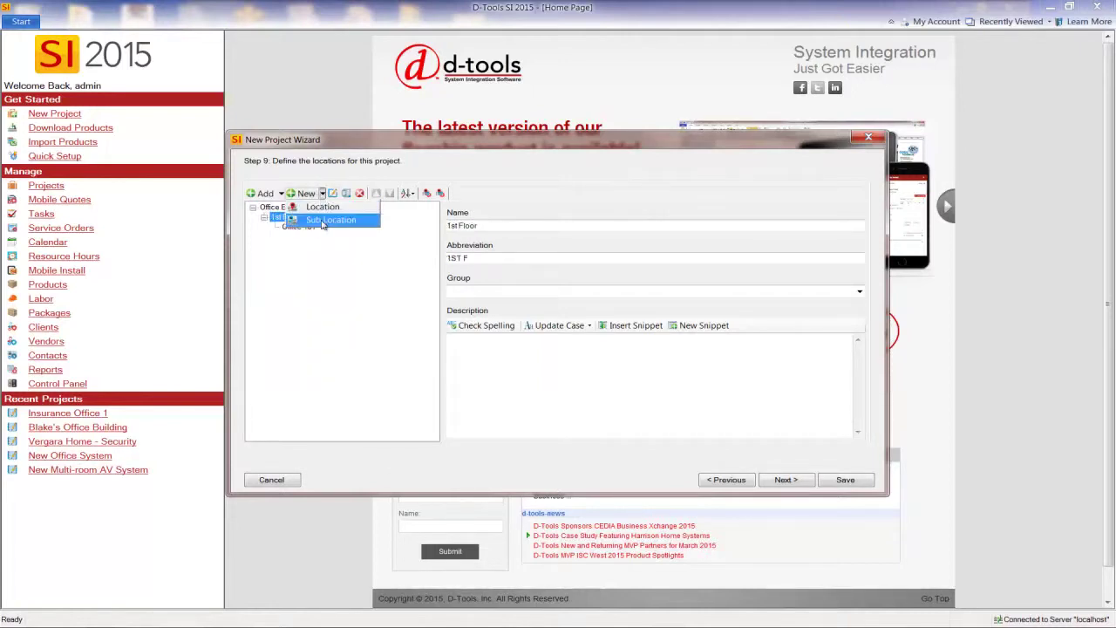
pyautogui.click(327, 219)
pyautogui.write('P')
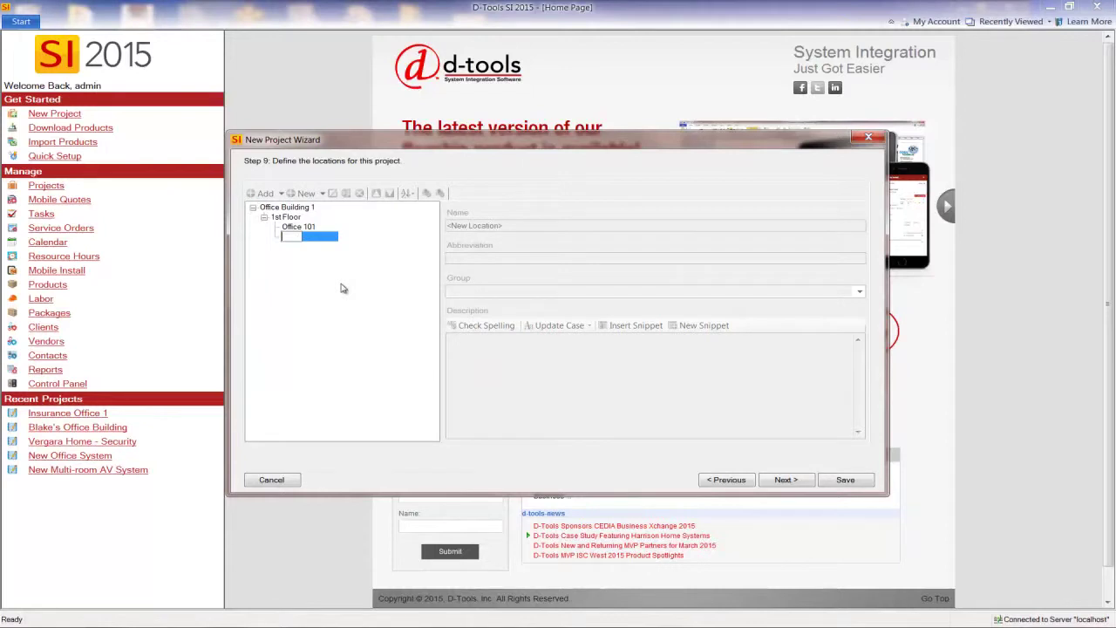
pyautogui.write('Off')
pyautogui.press('Return')
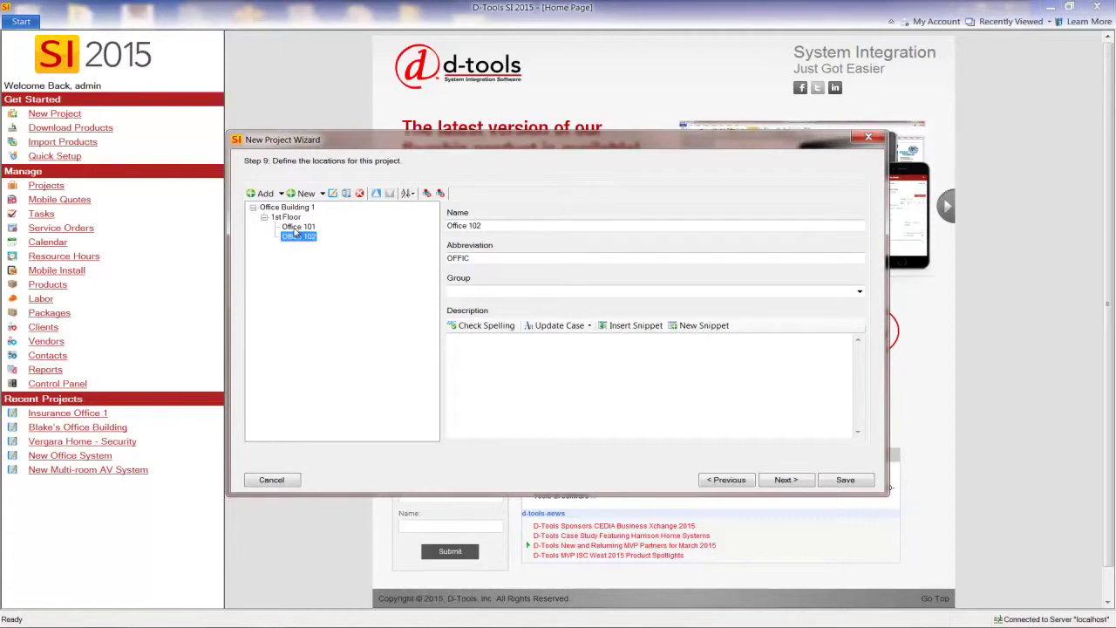
# Insert the AV System snippet into the description of the Office 101 location
pyautogui.click(298, 227)
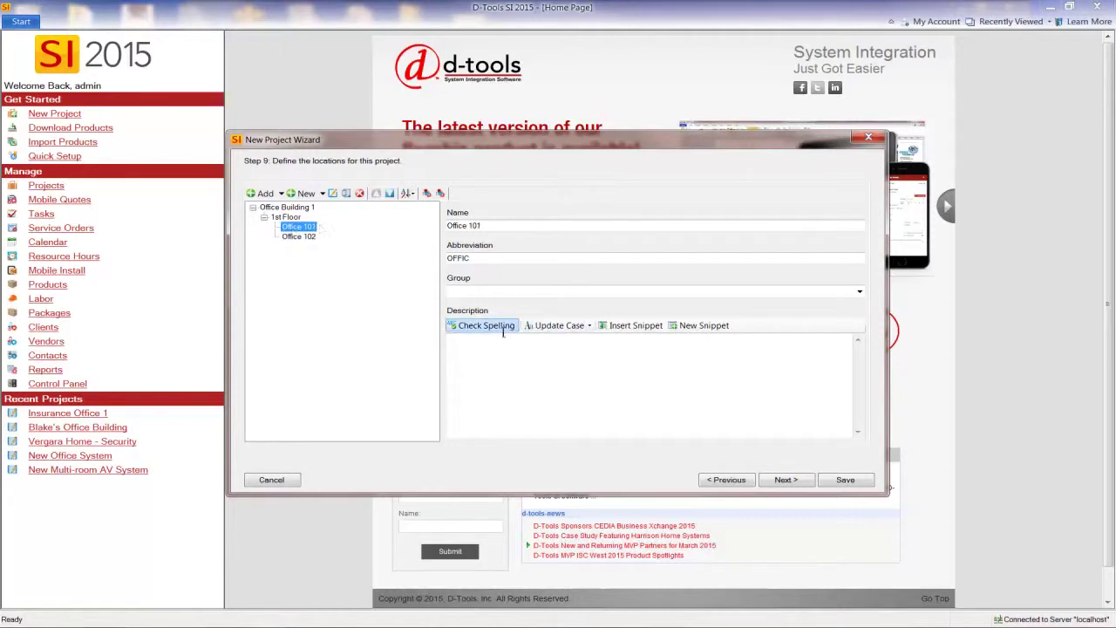
pyautogui.click(642, 328)
pyautogui.click(643, 329)
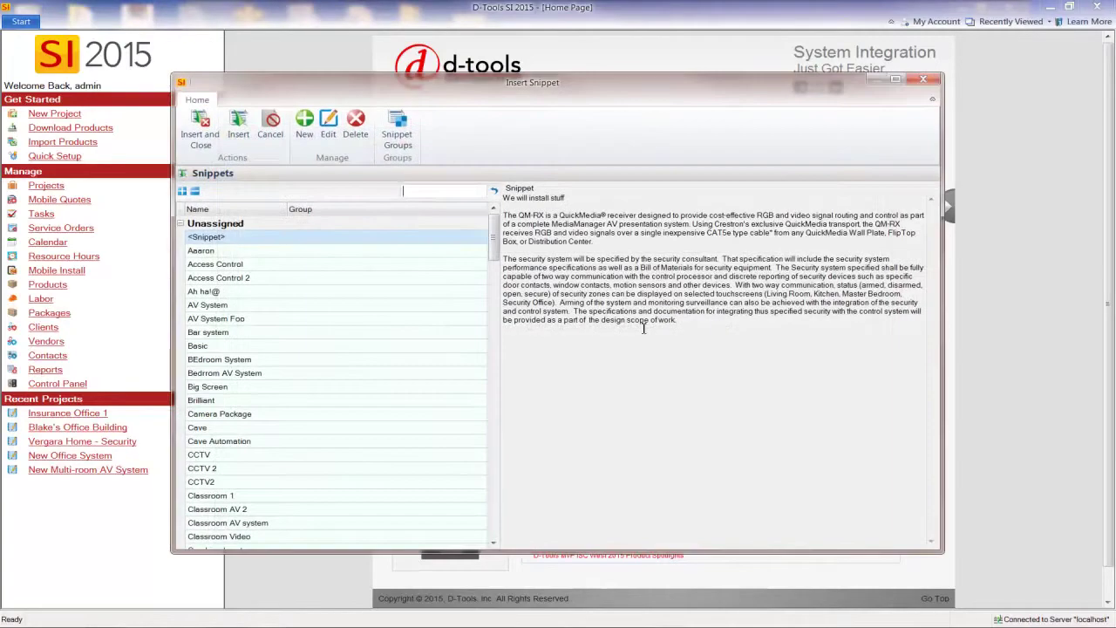
pyautogui.click(222, 305)
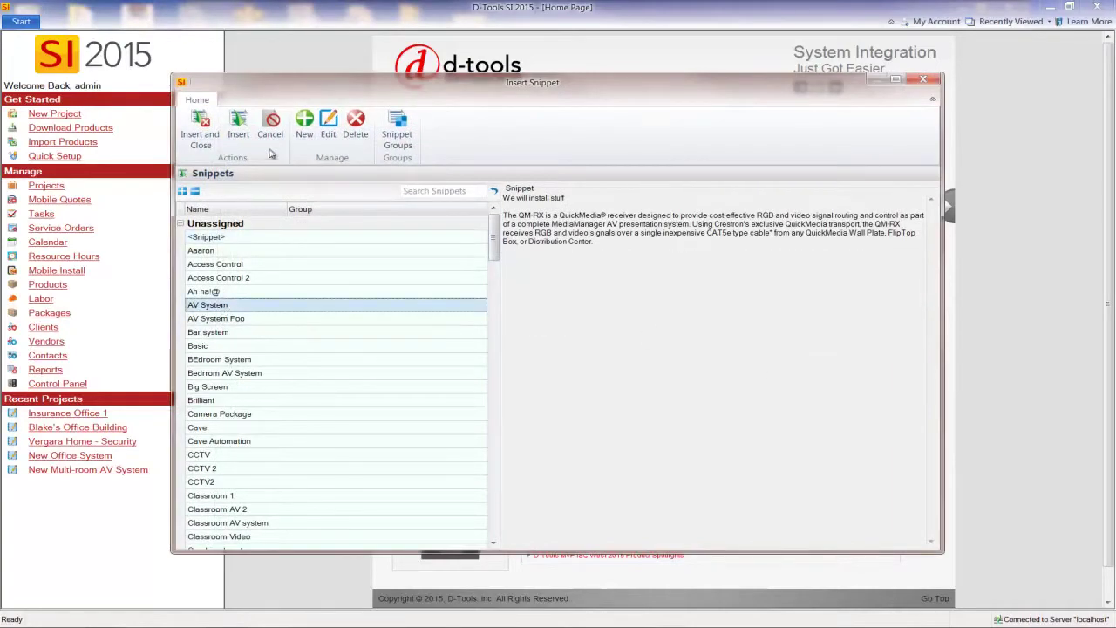
pyautogui.click(199, 128)
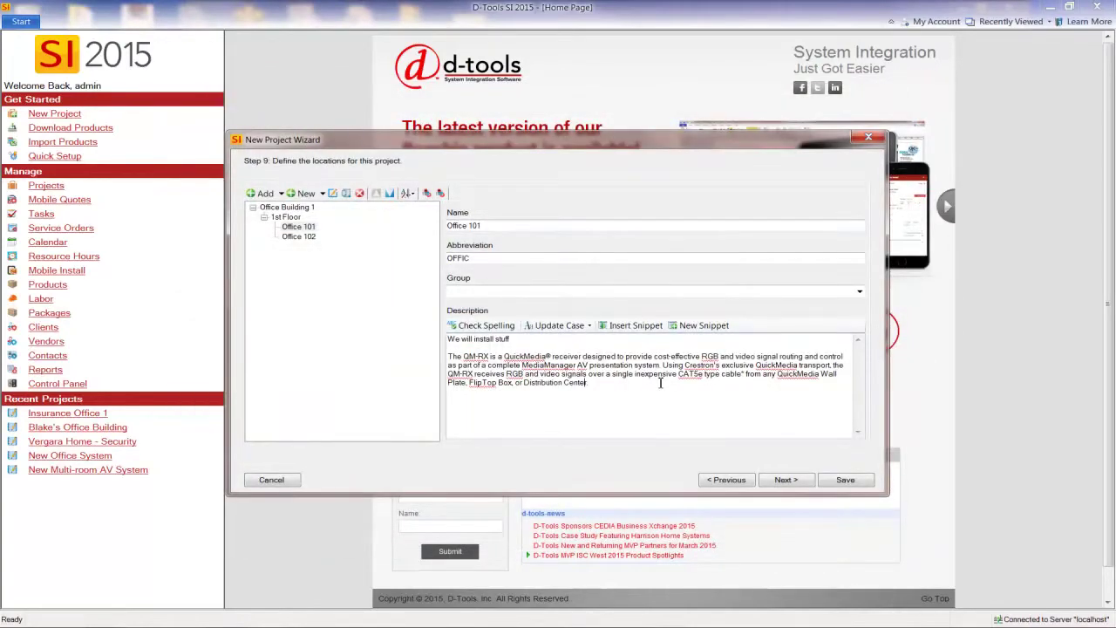
# Delete the opening line "We will install stuff" and the blank line below it from the Office 101 description
pyautogui.moveTo(522, 339); pyautogui.dragTo(444, 338)
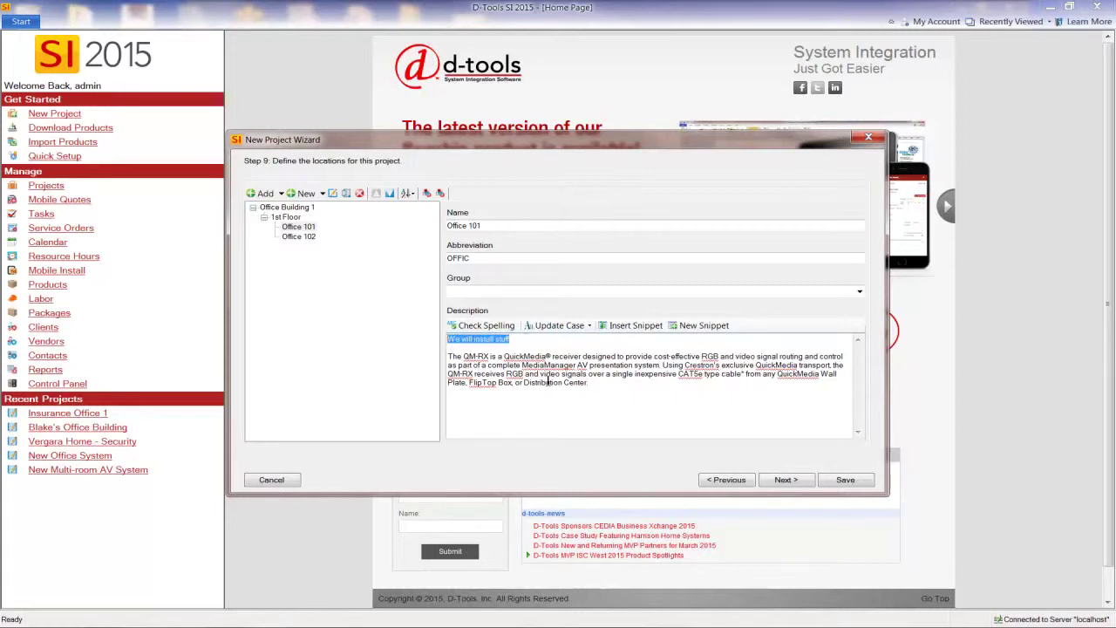
pyautogui.press('Delete')
pyautogui.press('Delete')
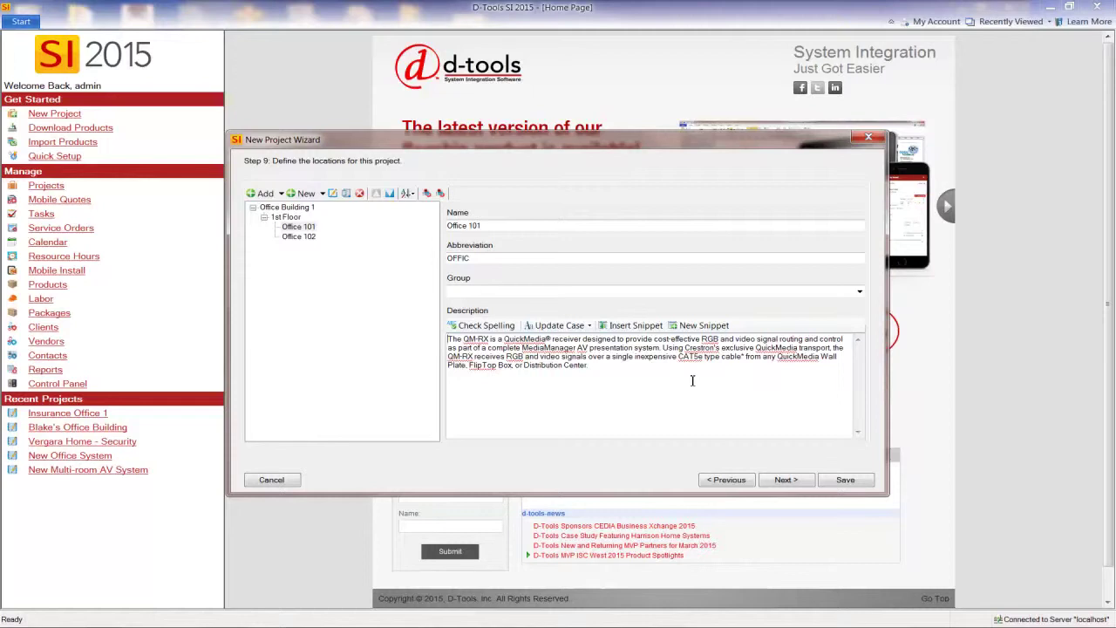
# Proceed to the project systems and add CCTV, Control Systems, Housewide Audio Video Systems and Voice Video & Data Systems
pyautogui.click(785, 480)
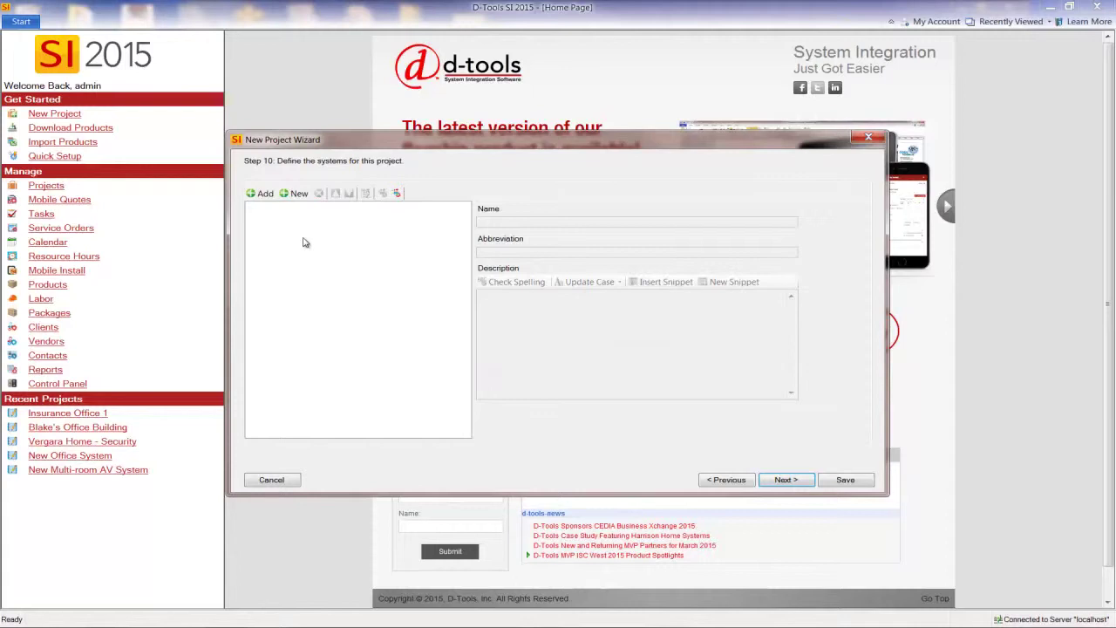
pyautogui.click(265, 193)
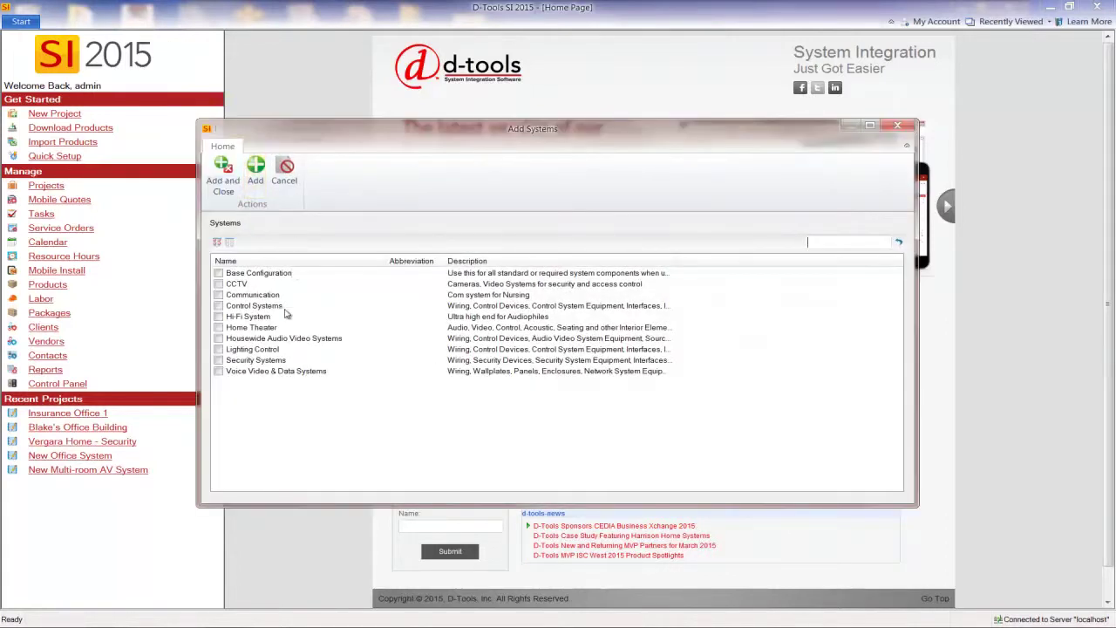
pyautogui.click(219, 285)
pyautogui.click(219, 372)
pyautogui.click(224, 172)
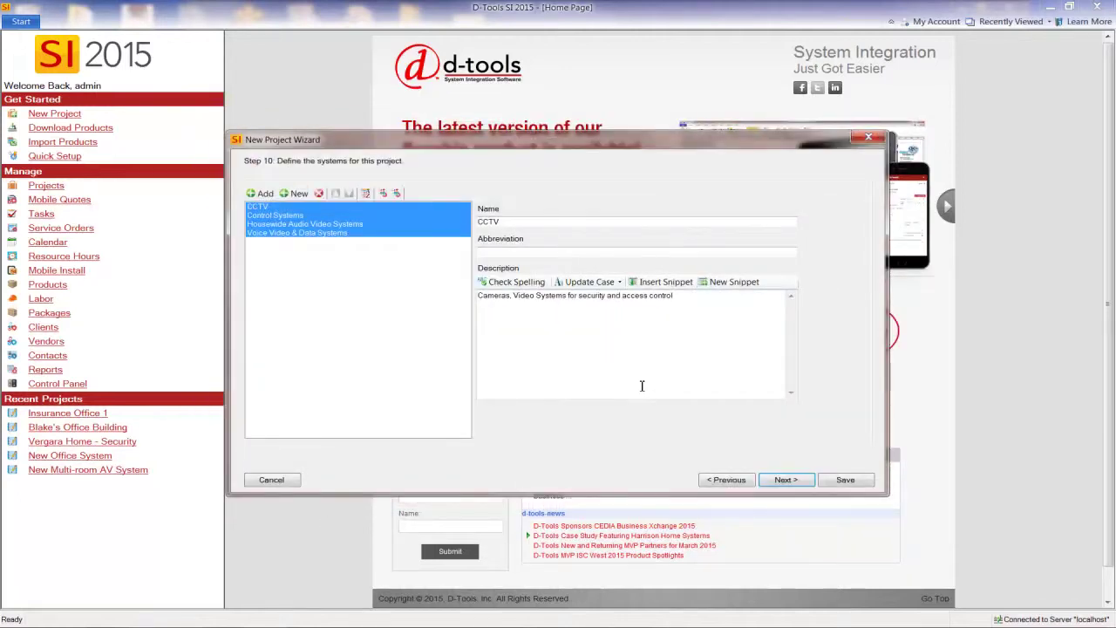
# Proceed to the contract payments, keep the default payment schedule and save the project
pyautogui.click(782, 480)
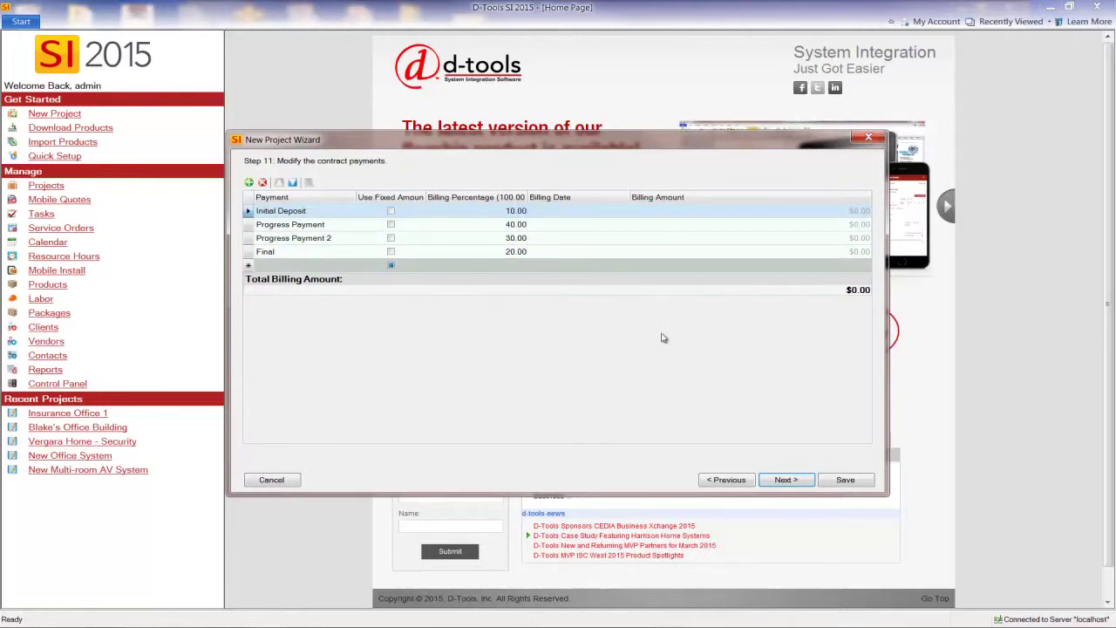
pyautogui.click(844, 480)
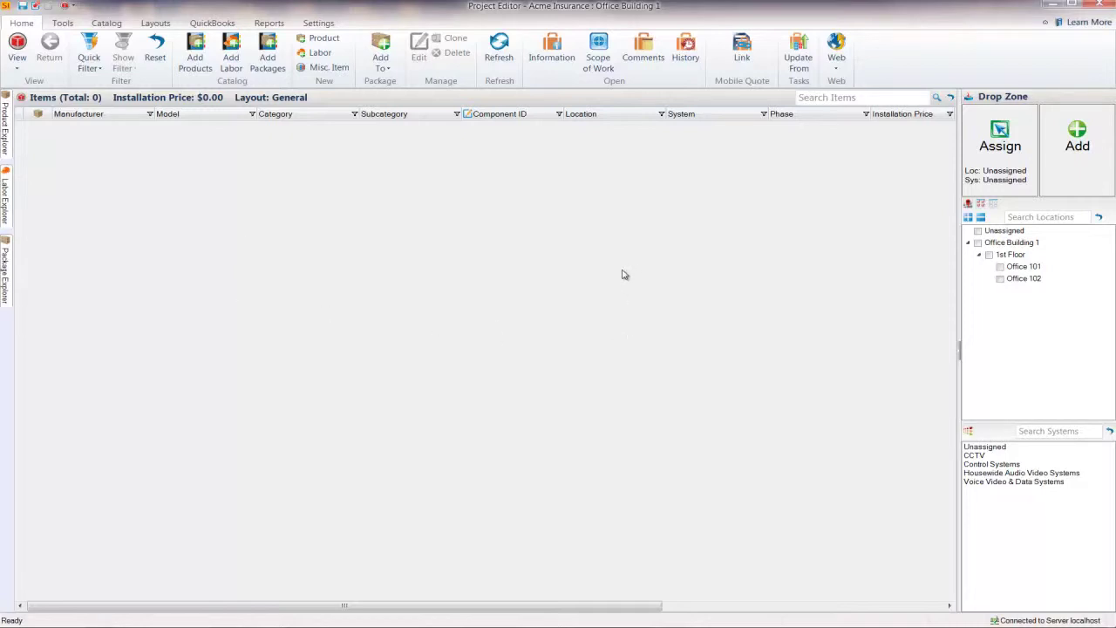
# Set the Drop Zone to the Office 101 and Office 102 locations with the Housewide Audio Video Systems system
pyautogui.click(1000, 268)
pyautogui.click(1000, 268)
pyautogui.click(991, 466)
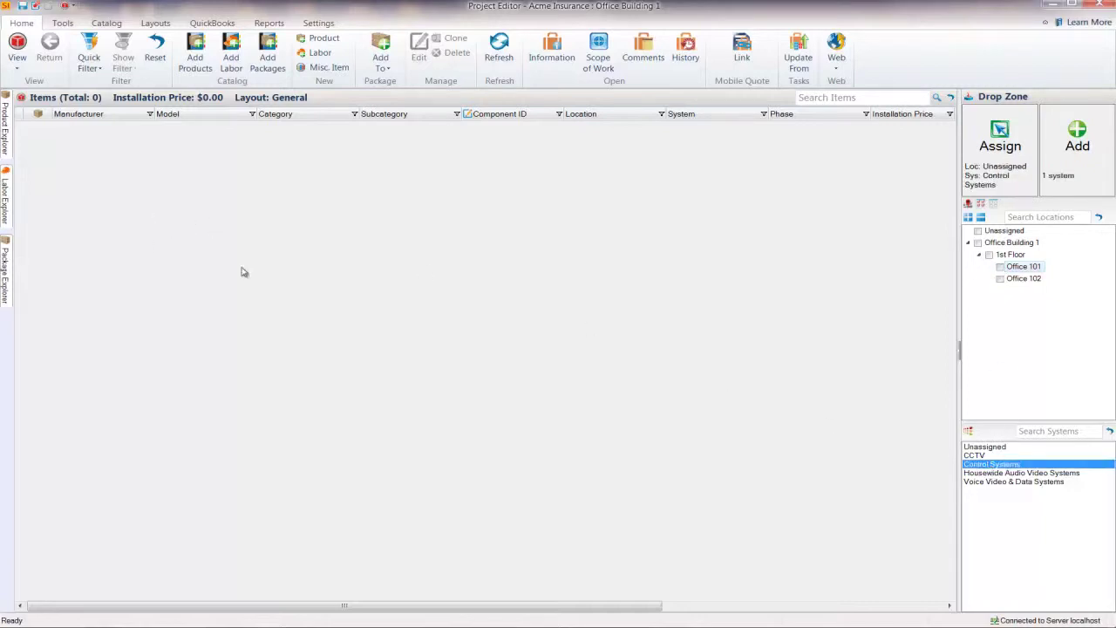
pyautogui.click(1000, 268)
pyautogui.click(1000, 279)
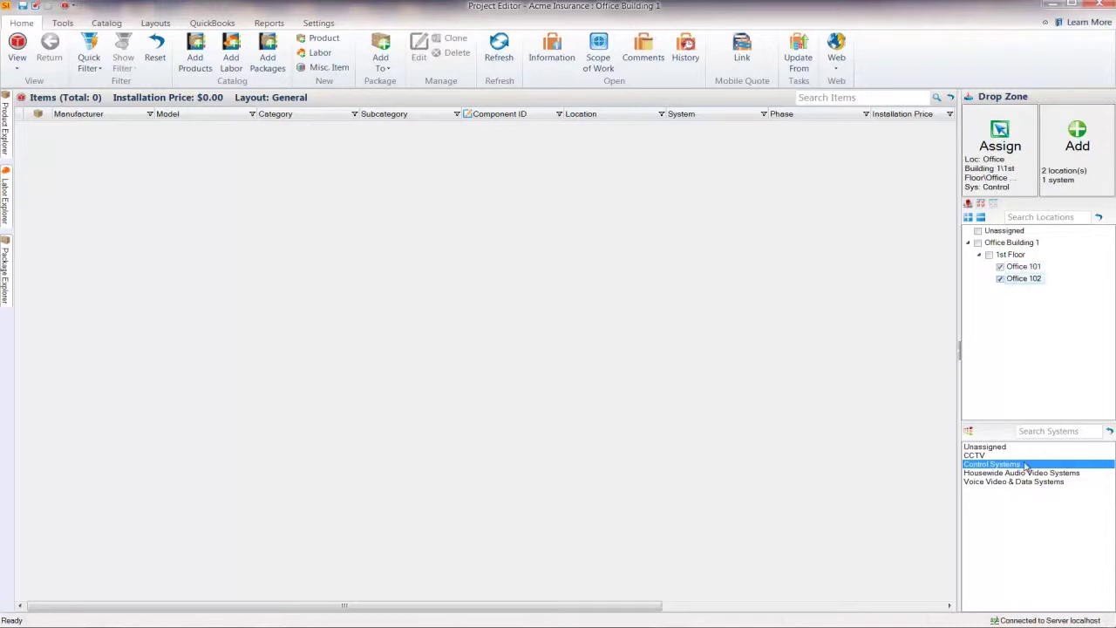
pyautogui.click(1013, 473)
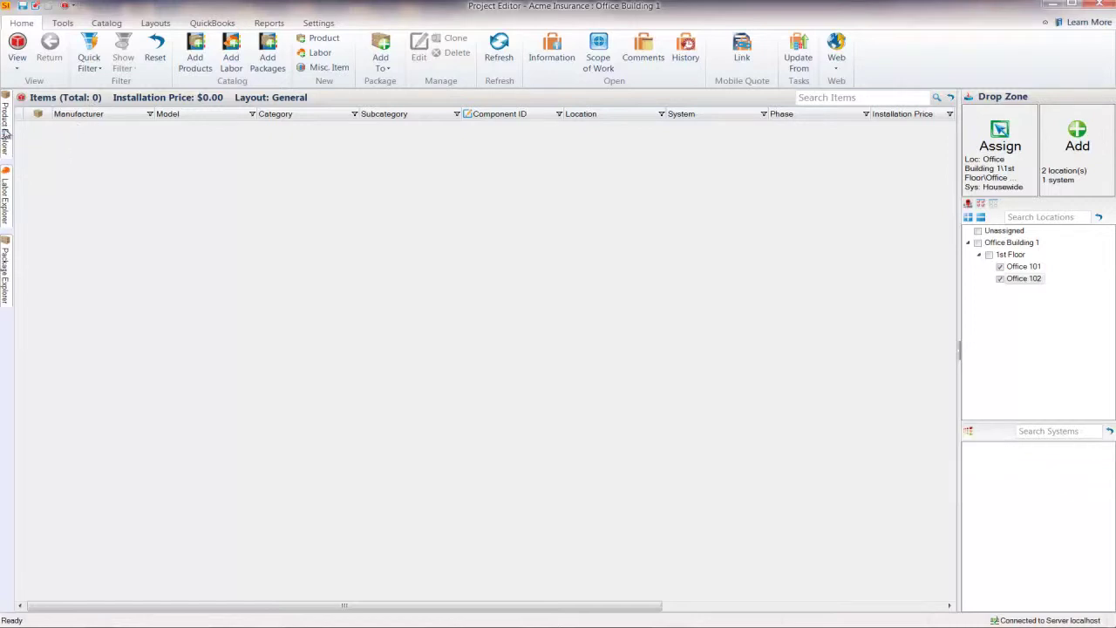
# Search the product catalog for "Jbl" and add the CONTROL 24CT speaker with quantity 2, including its Liberty Cable accessory
pyautogui.click(5, 130)
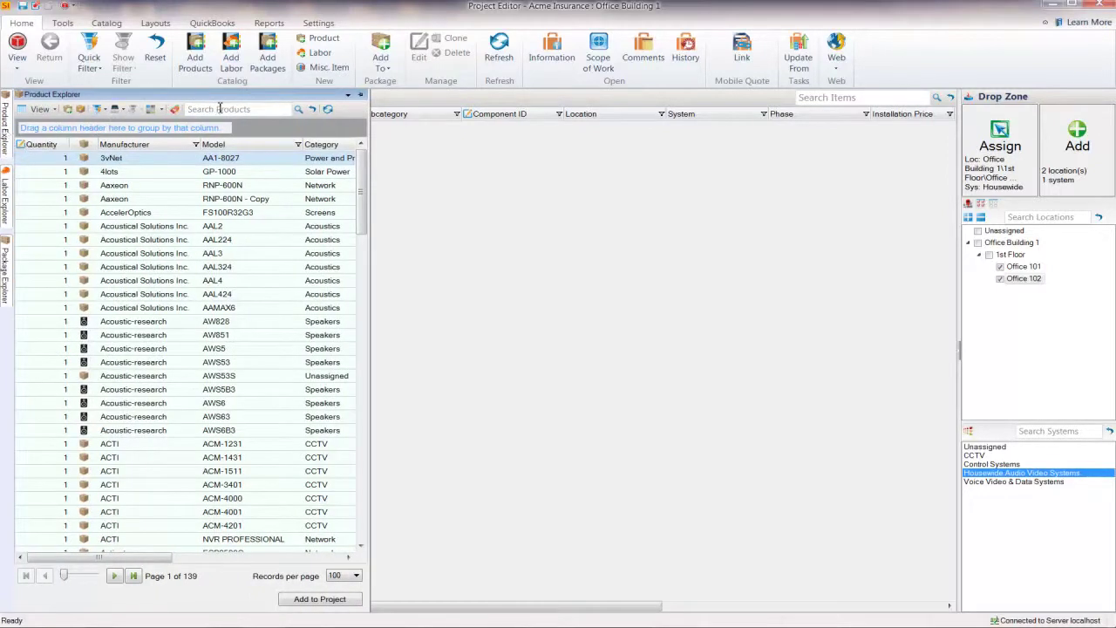
pyautogui.click(247, 110)
pyautogui.write('Jbl')
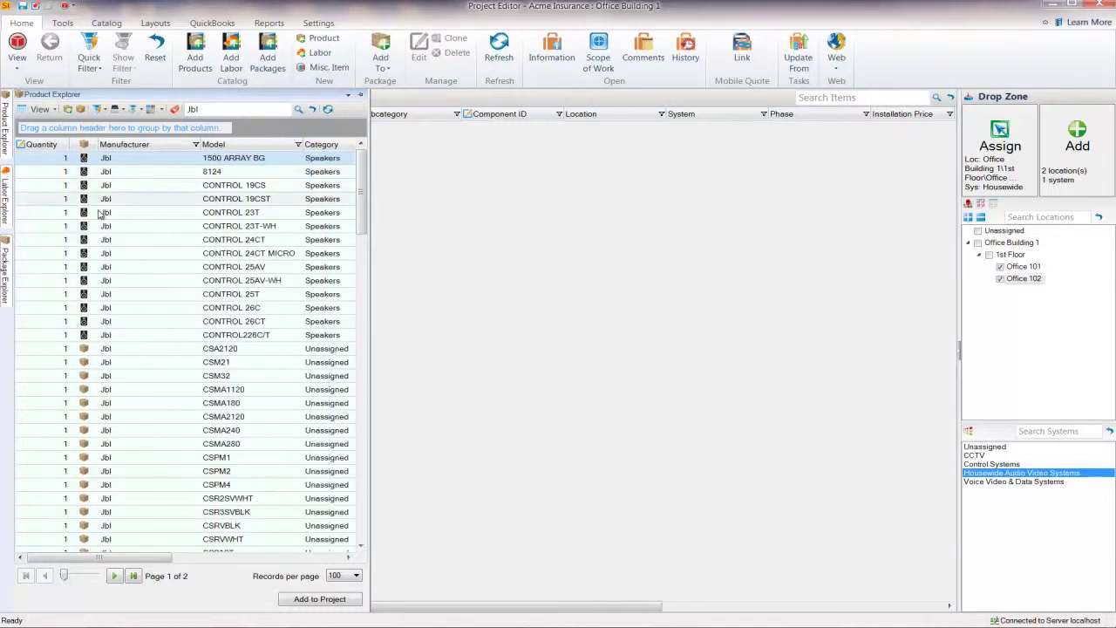
pyautogui.click(68, 241)
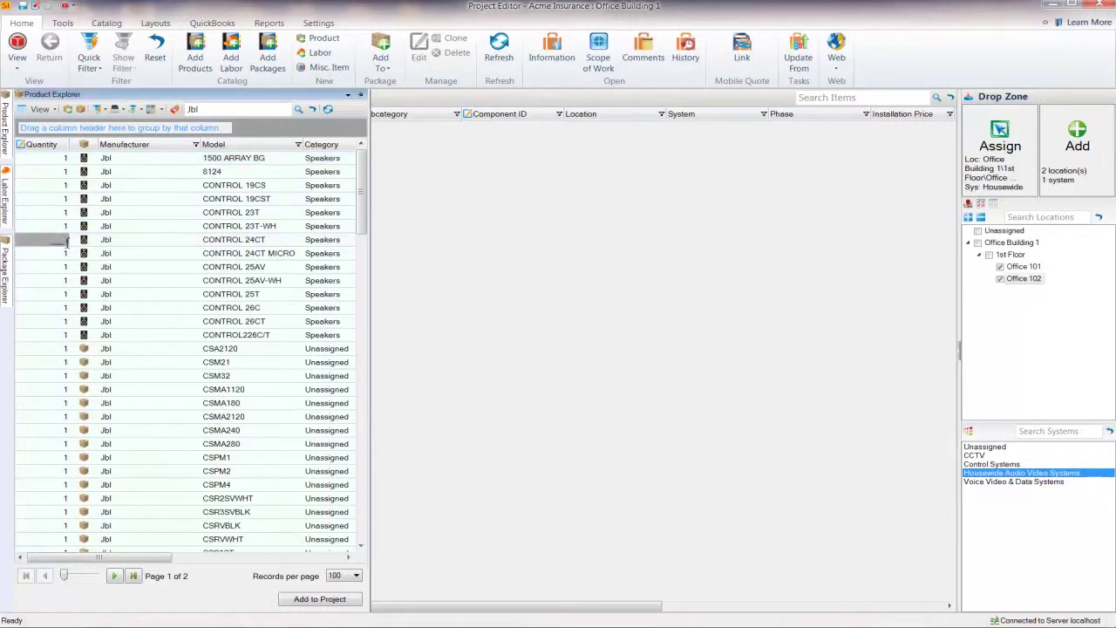
pyautogui.write('2')
pyautogui.click(129, 247)
pyautogui.moveTo(129, 247); pyautogui.dragTo(514, 286)
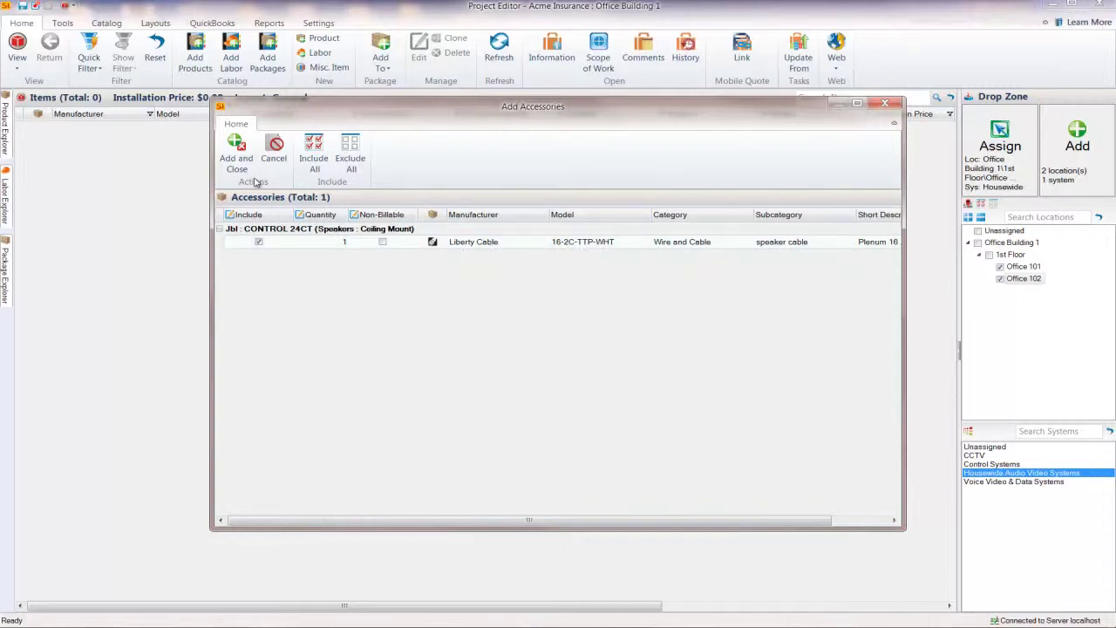
pyautogui.click(238, 154)
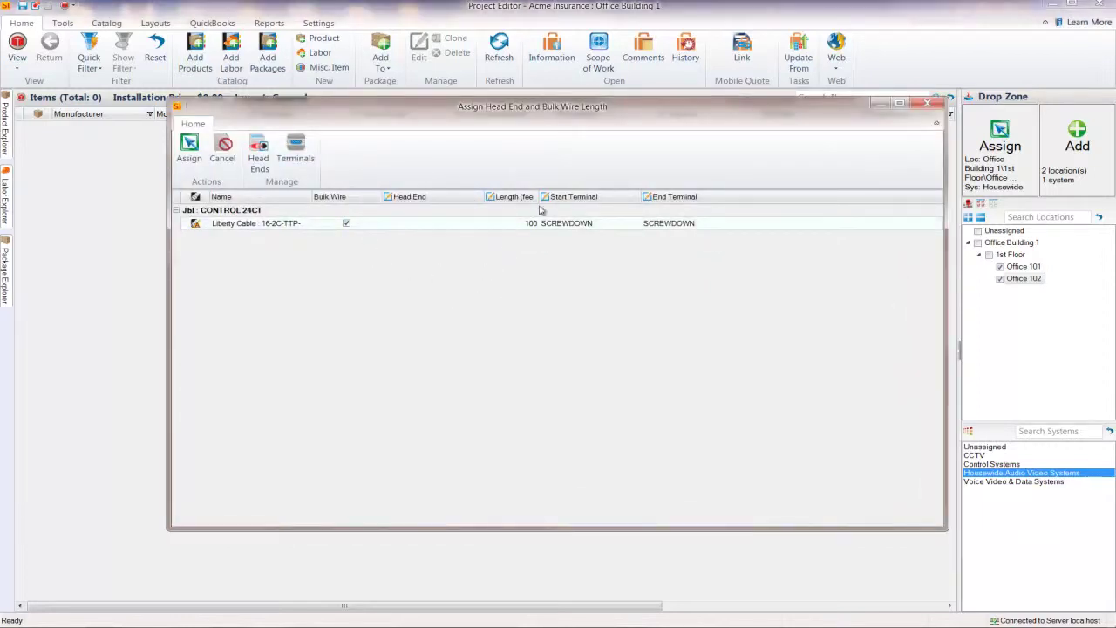
# Set the Liberty Cable speaker wire's head end to Audio HE, edit its length in feet and assign the wire settings
pyautogui.moveTo(540, 197); pyautogui.dragTo(556, 198)
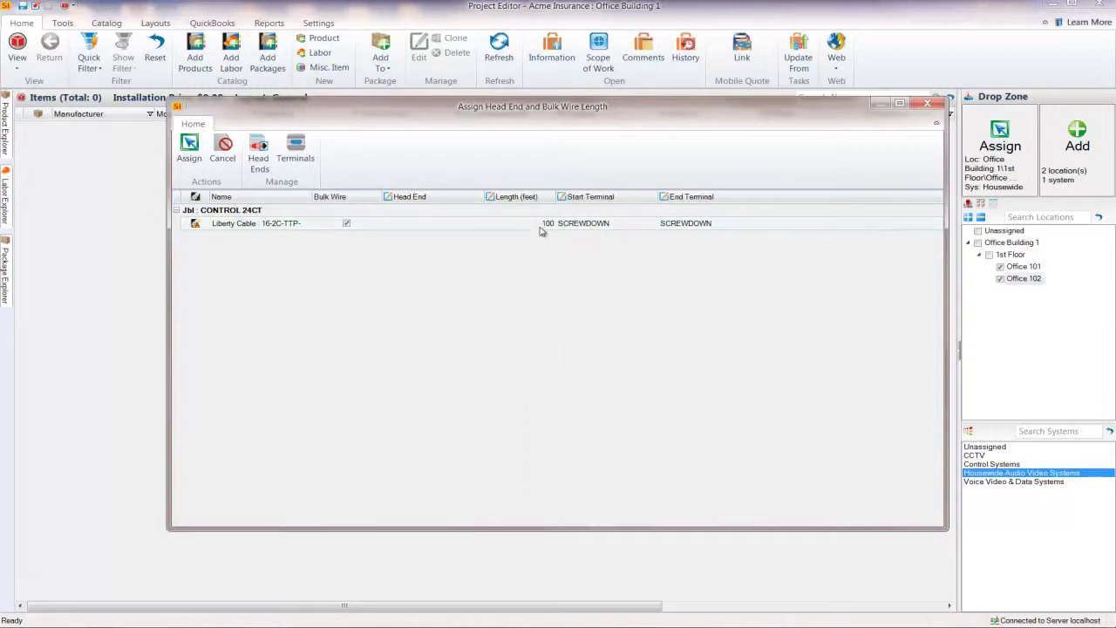
pyautogui.click(450, 226)
pyautogui.click(482, 225)
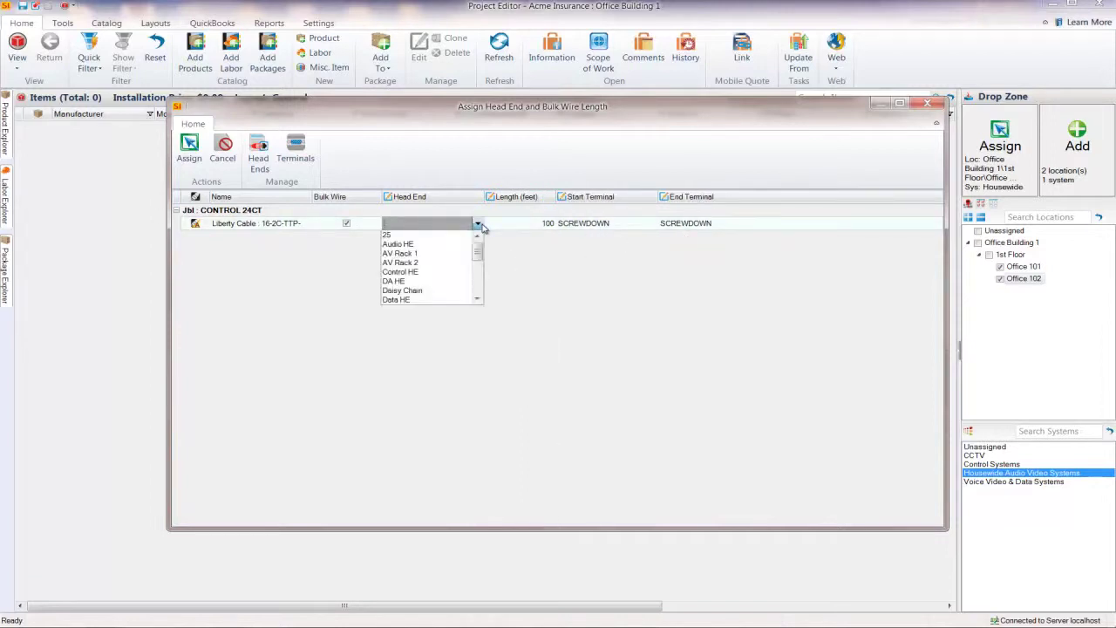
pyautogui.click(437, 245)
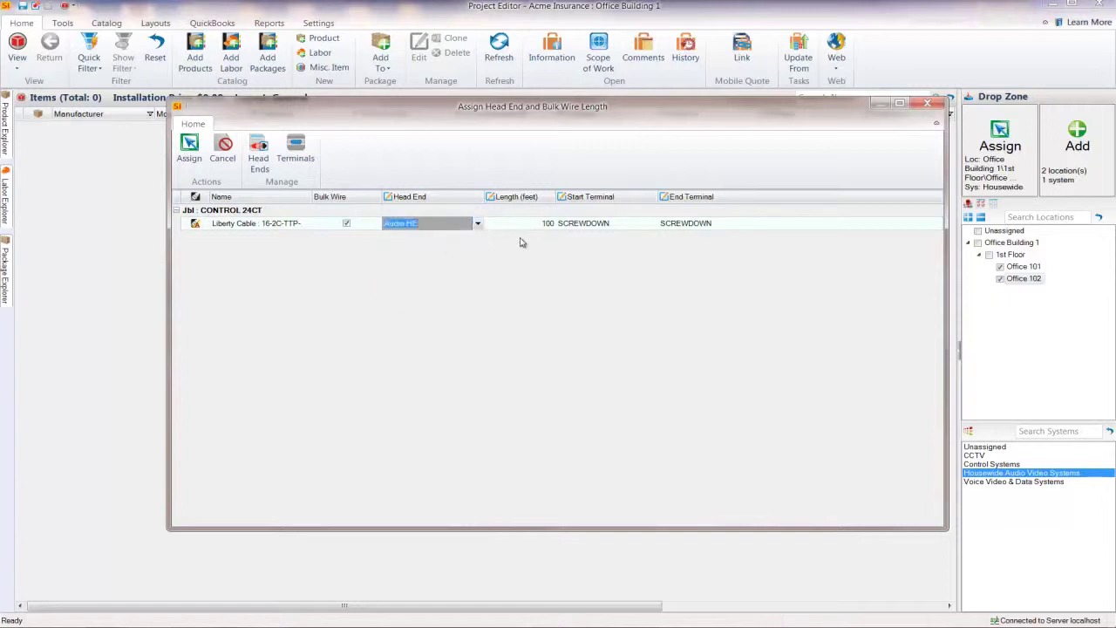
pyautogui.click(540, 225)
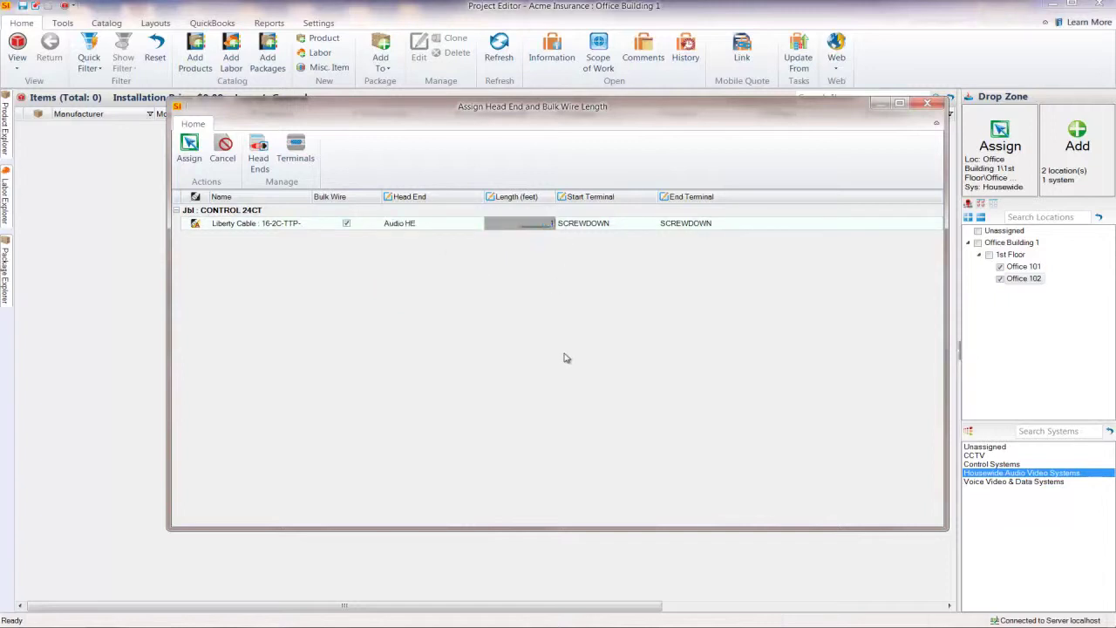
pyautogui.click(189, 147)
pyautogui.click(523, 143)
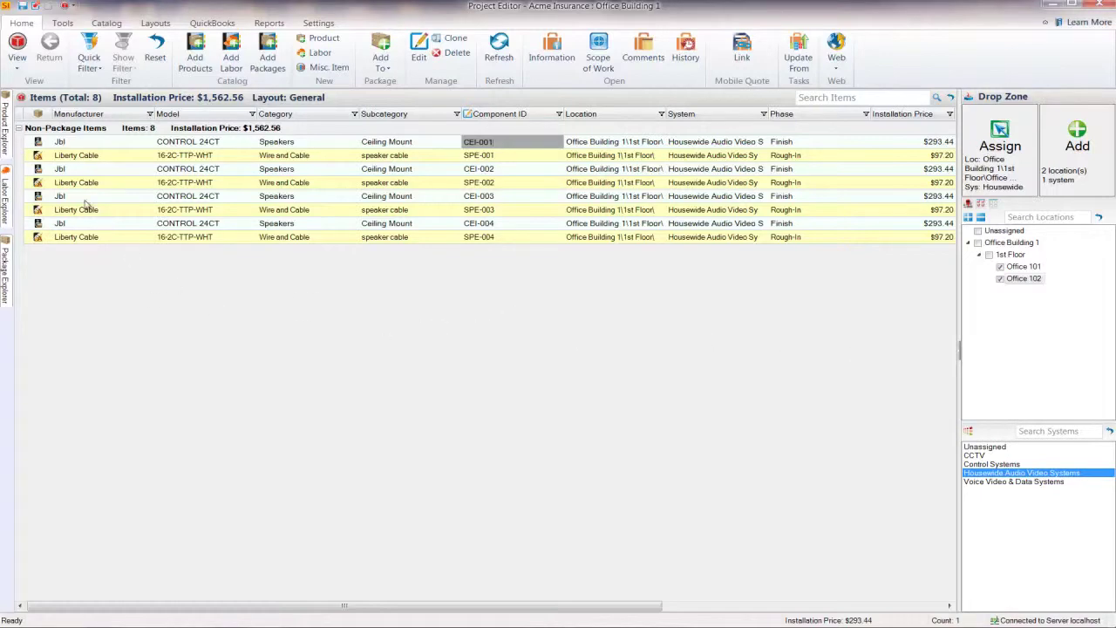
# Search the product catalog for "Samsung LED" and add the UN65D8000XF display from the last results page to the project
pyautogui.moveTo(7, 129)
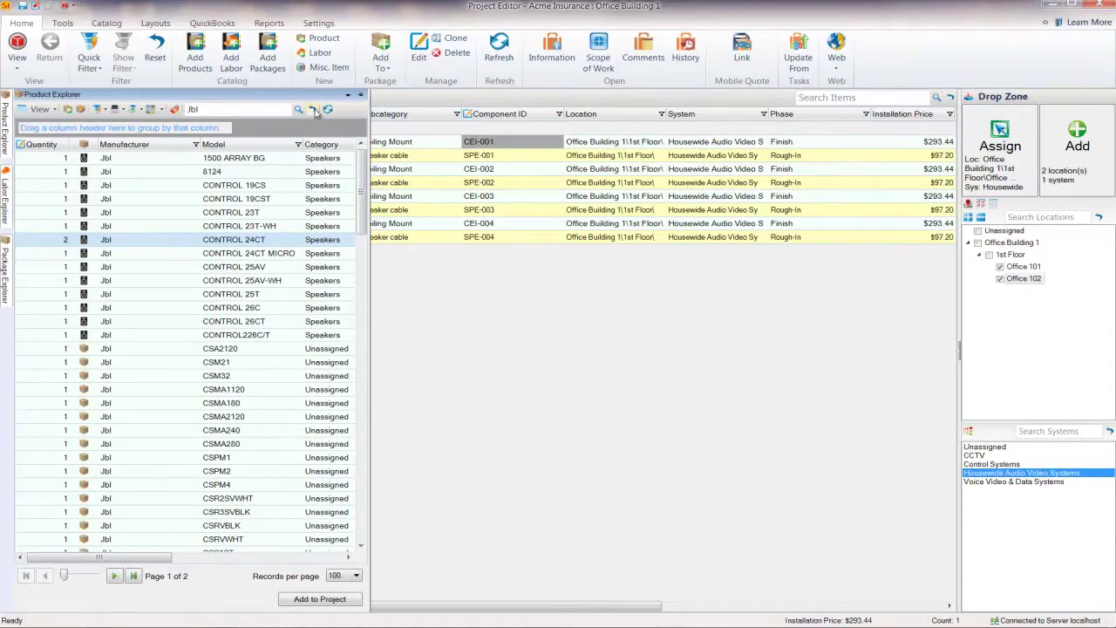
pyautogui.click(263, 110)
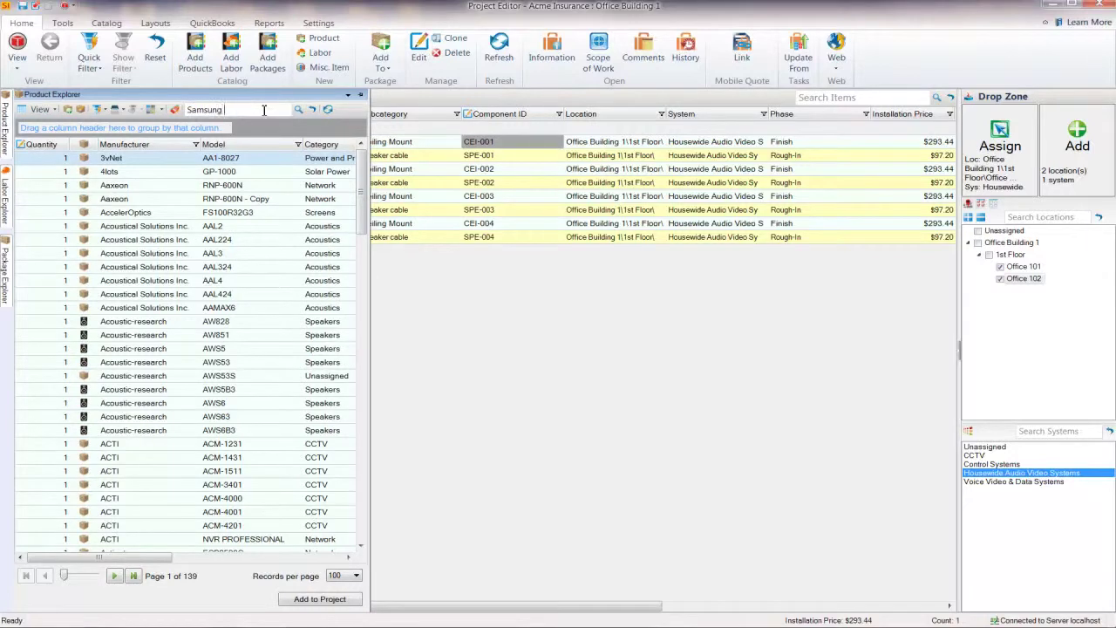
pyautogui.press('Return')
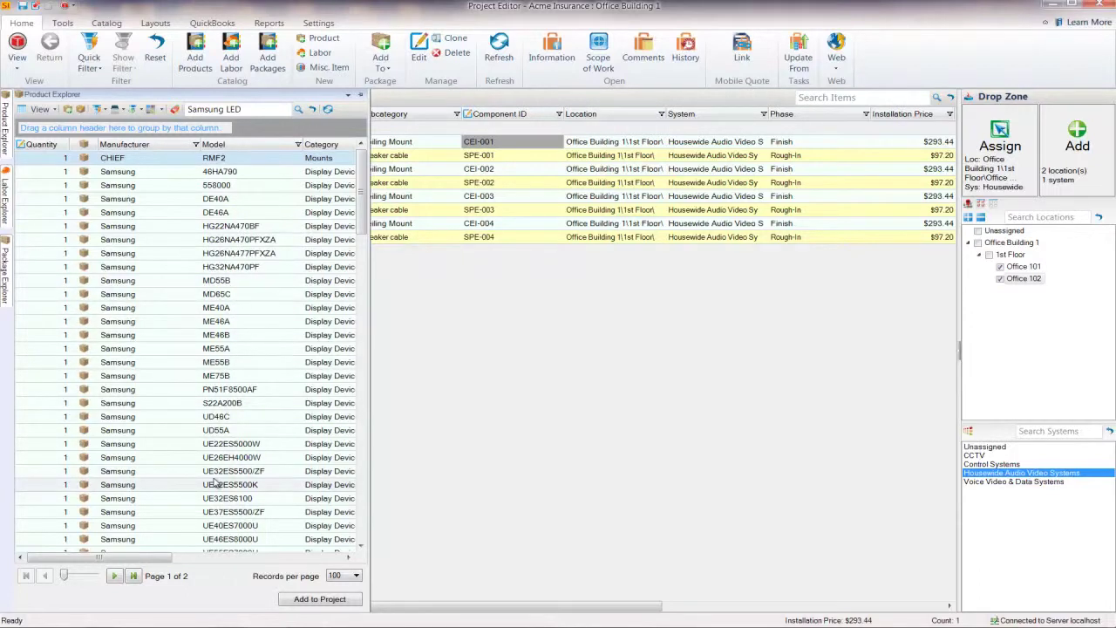
pyautogui.click(134, 576)
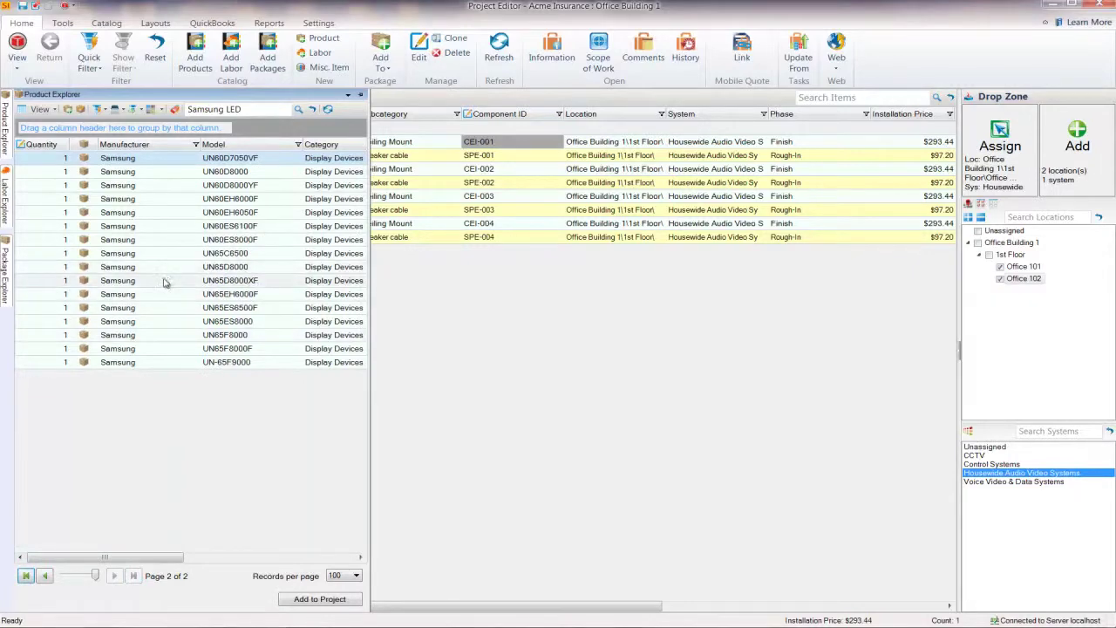
pyautogui.click(165, 281)
pyautogui.moveTo(170, 285); pyautogui.dragTo(570, 331)
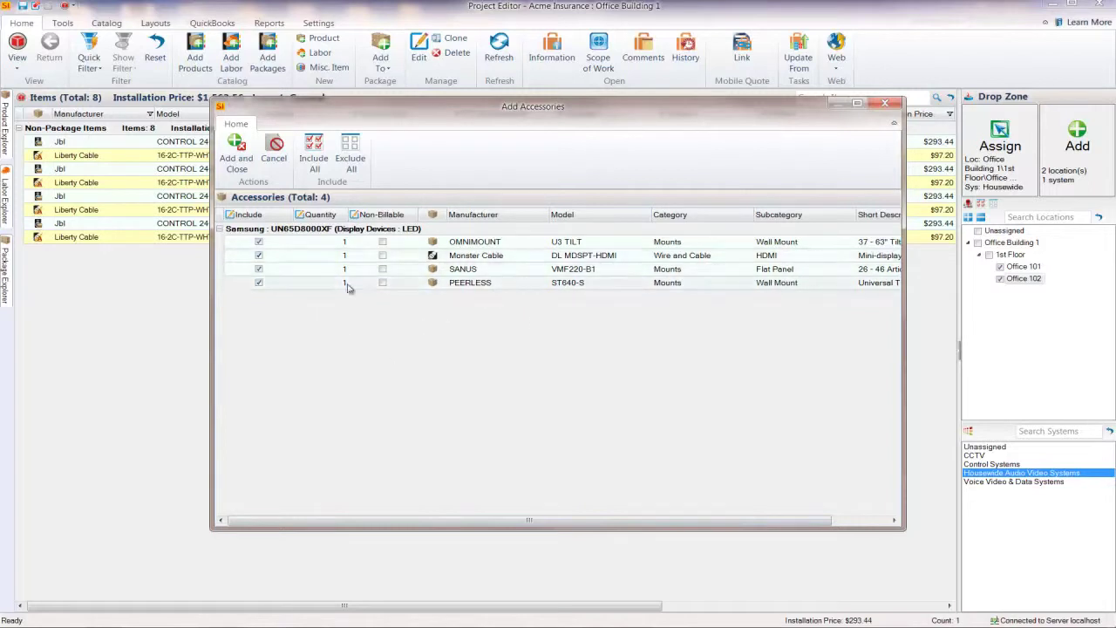
# Exclude the Monster Cable DL MDSPT-HDMI, SANUS VMF220-B1 and PEERLESS ST640-S accessories, keep the OMNIMOUNT U3 TILT included, and finish adding the display
pyautogui.click(258, 255)
pyautogui.click(258, 269)
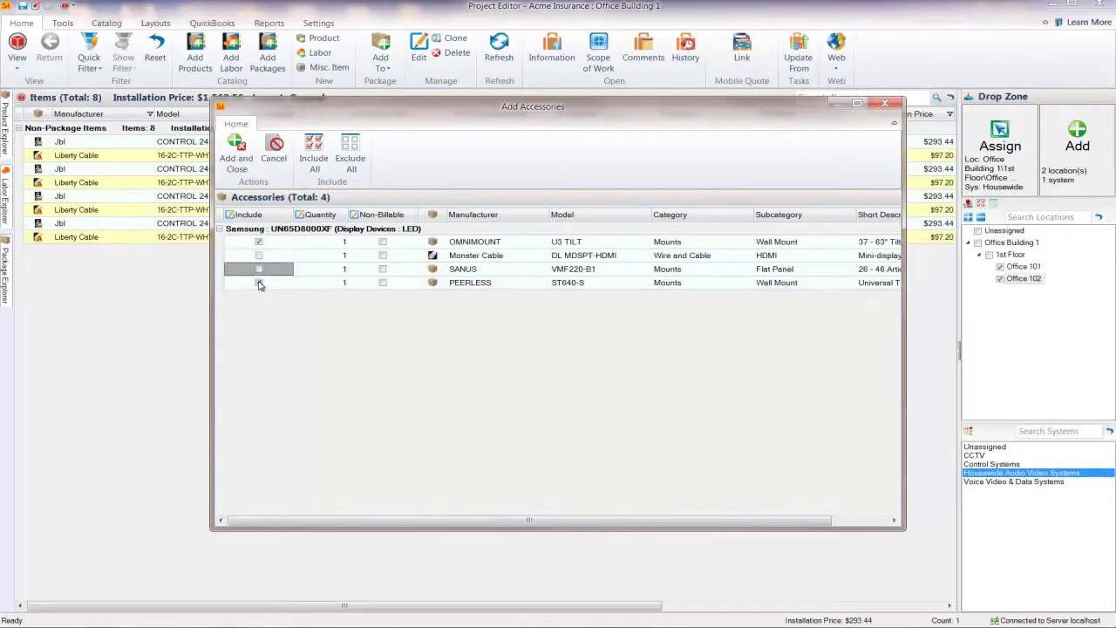
pyautogui.click(258, 282)
pyautogui.click(236, 148)
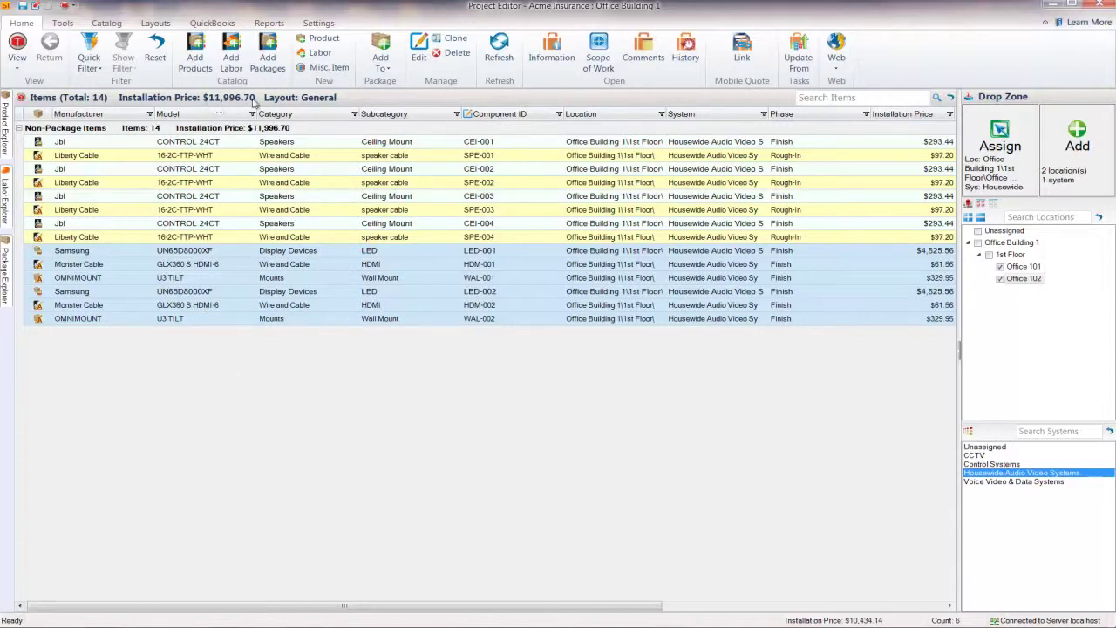
# Switch to the Item Summary view and review the quantity, installation price, product margin and labor columns
pyautogui.click(18, 68)
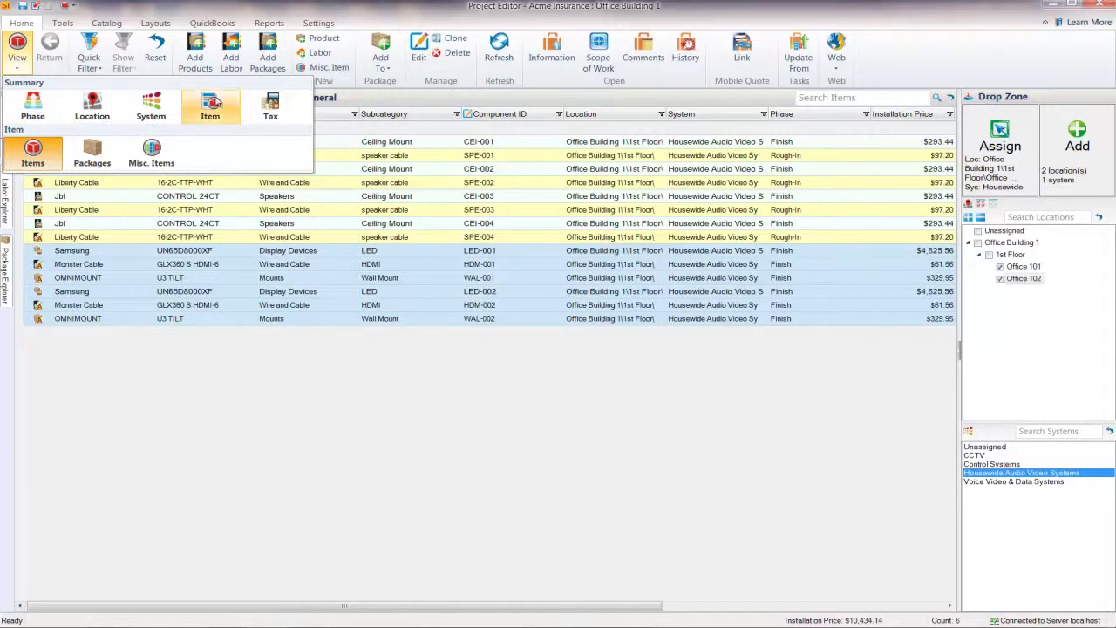
pyautogui.click(213, 108)
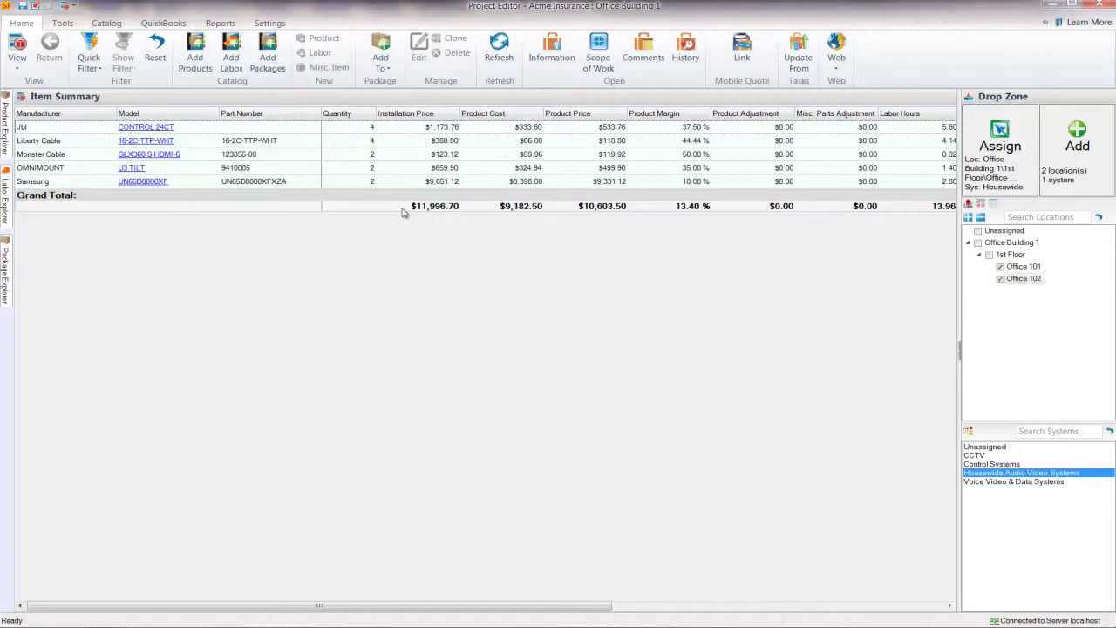
pyautogui.moveTo(478, 608); pyautogui.dragTo(610, 609)
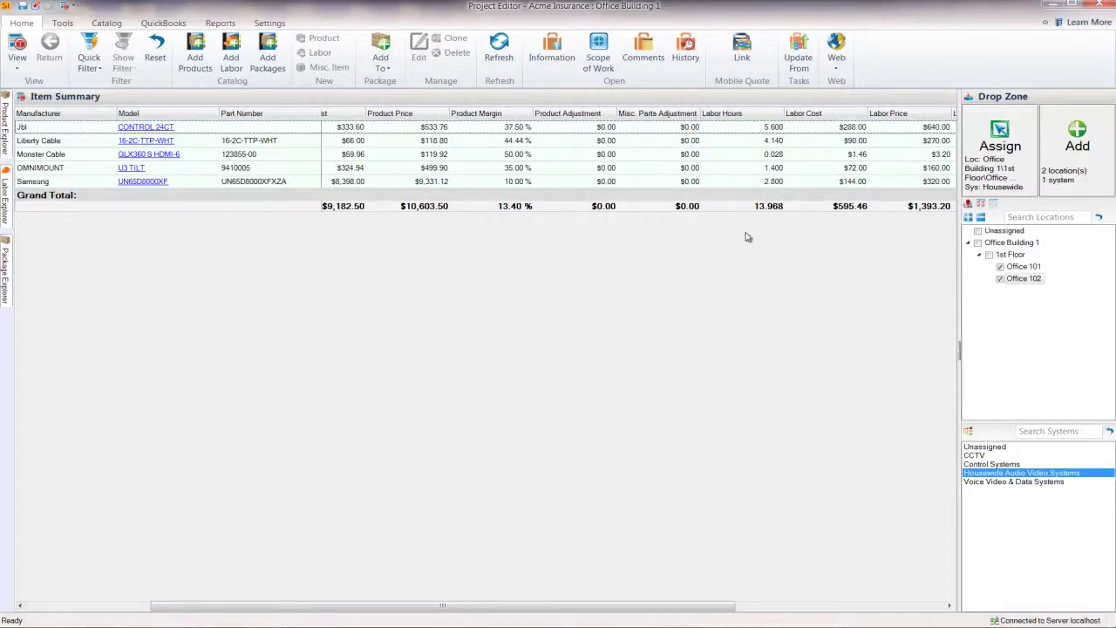
pyautogui.moveTo(436, 609); pyautogui.dragTo(296, 609)
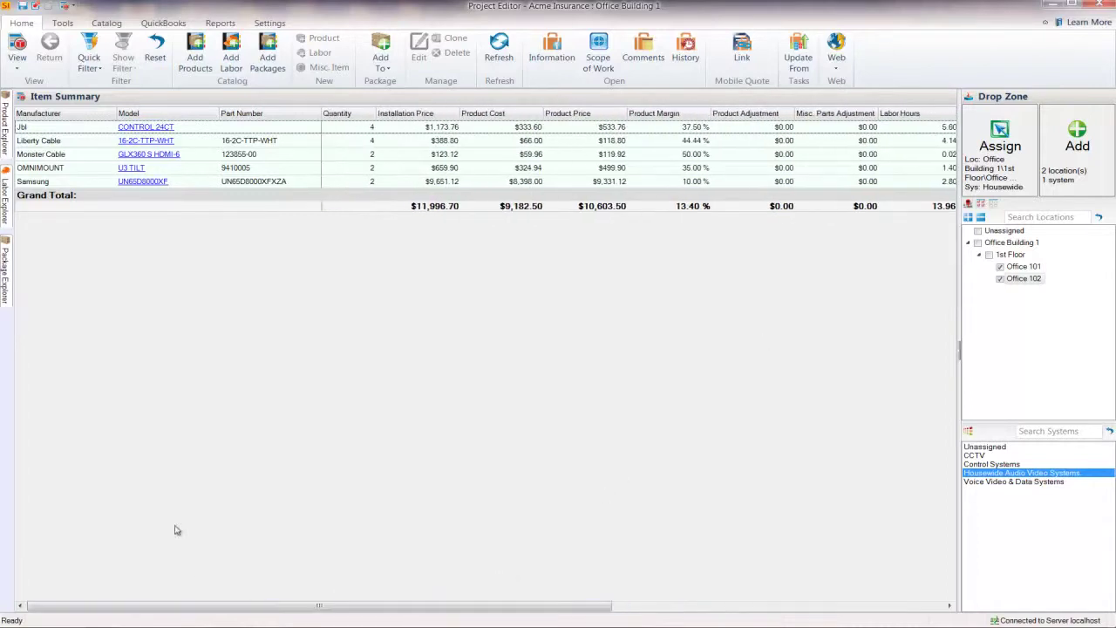
pyautogui.click(22, 70)
# Select the By Location definition of the Proposal With Large Images client report
pyautogui.click(221, 22)
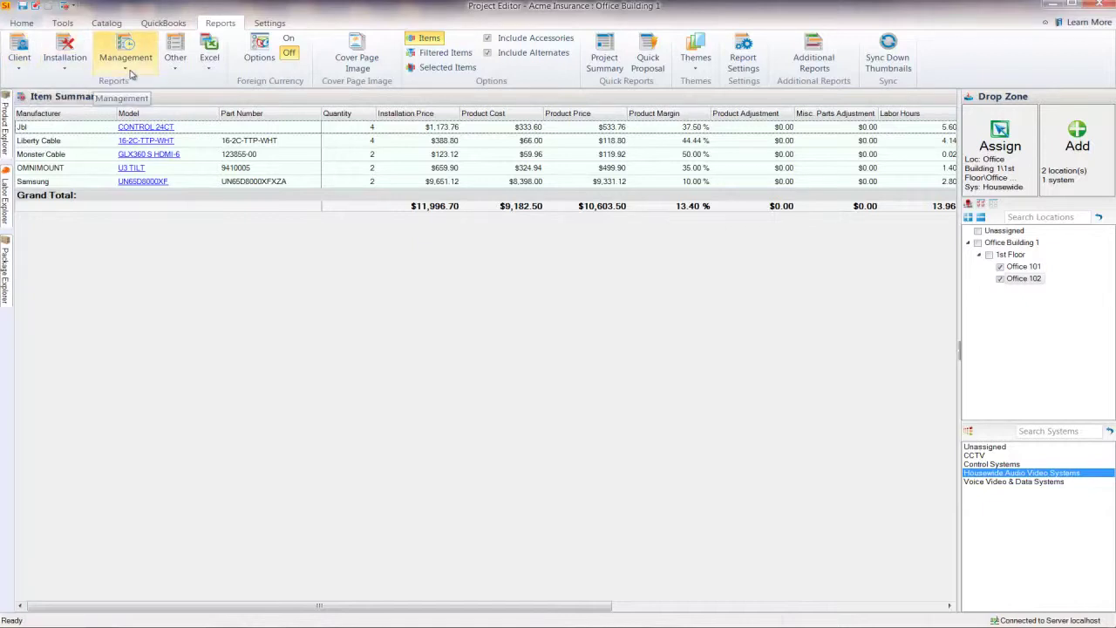
pyautogui.click(21, 70)
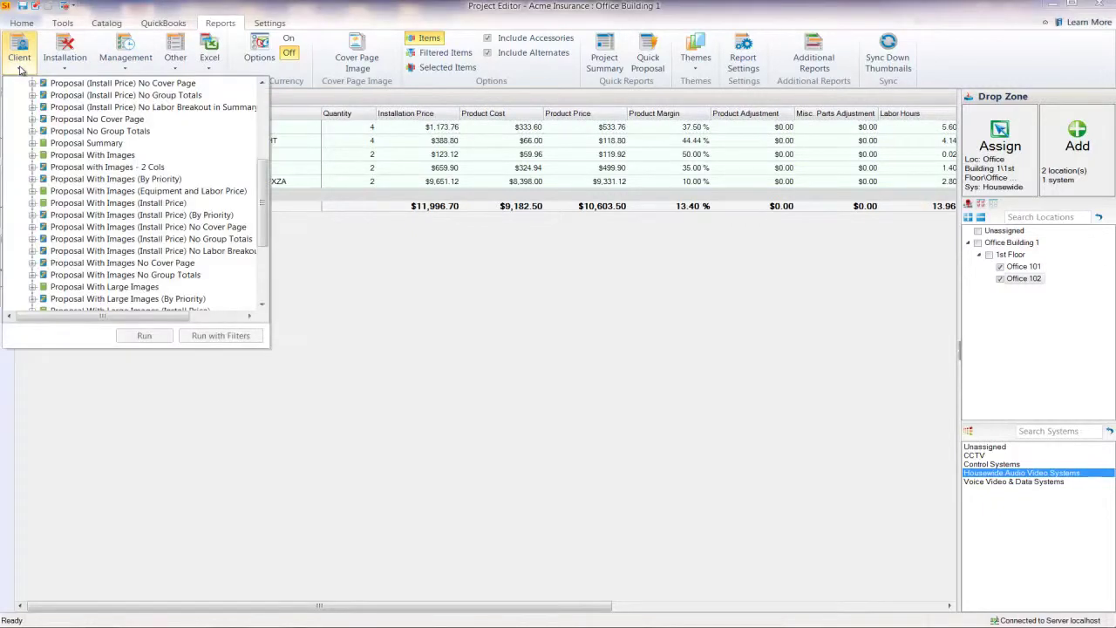
pyautogui.moveTo(269, 223); pyautogui.dragTo(260, 259)
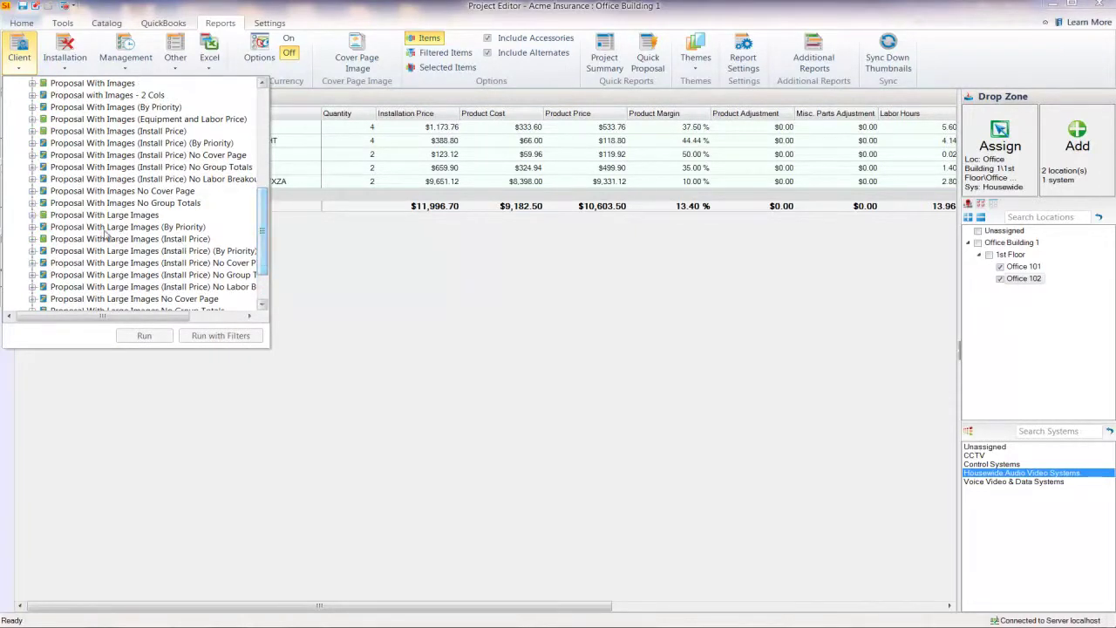
pyautogui.click(32, 217)
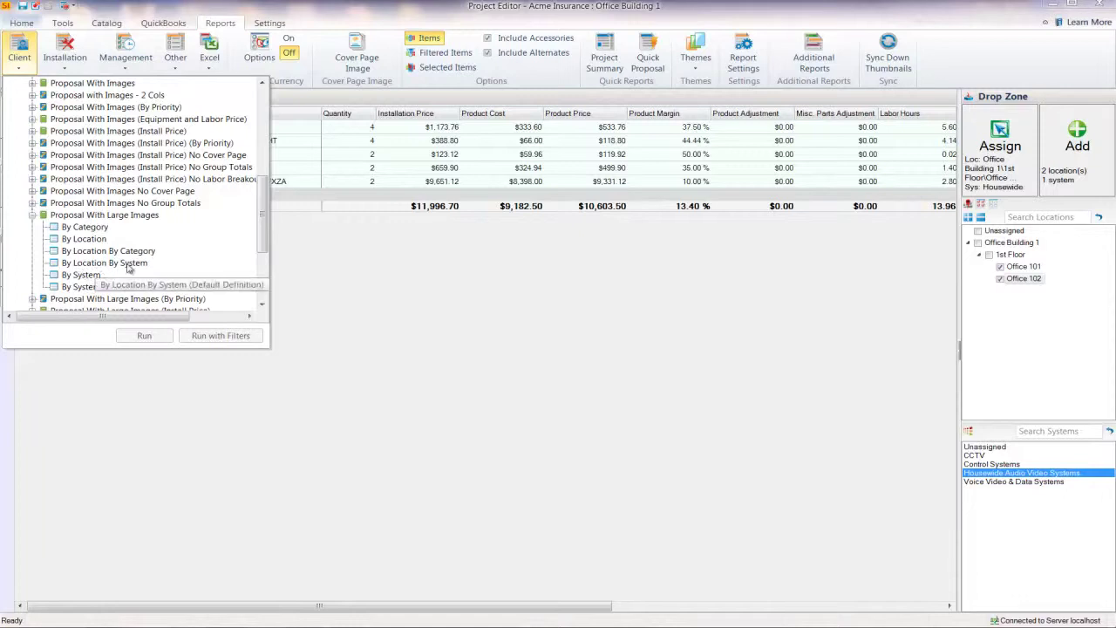
pyautogui.click(83, 240)
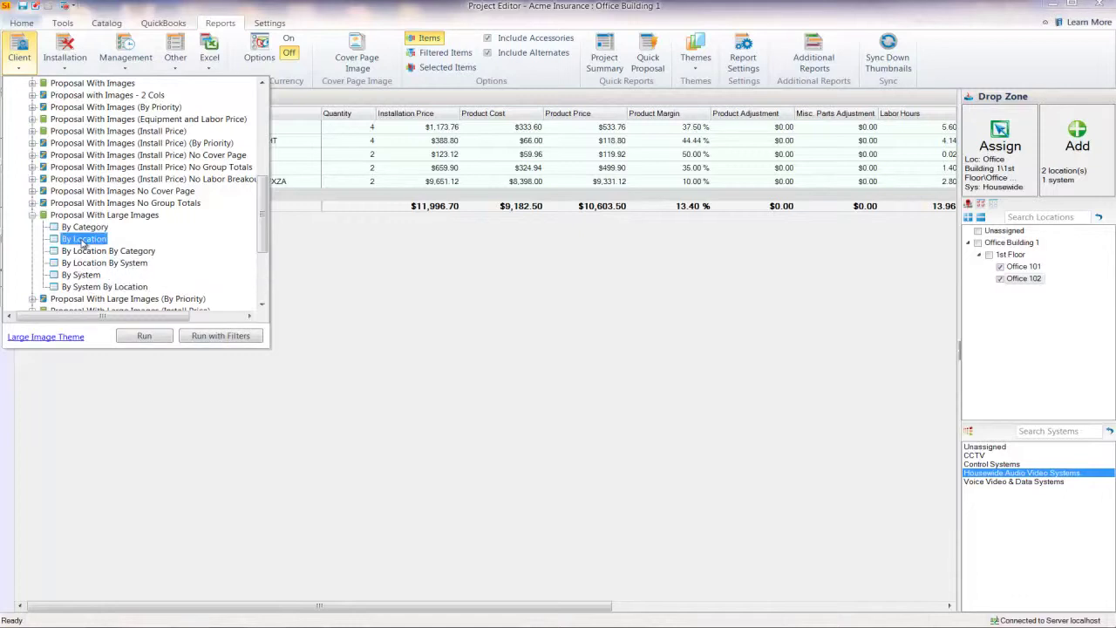
# Set the large image theme of the proposal report to Audio (Gold) and save it
pyautogui.click(46, 337)
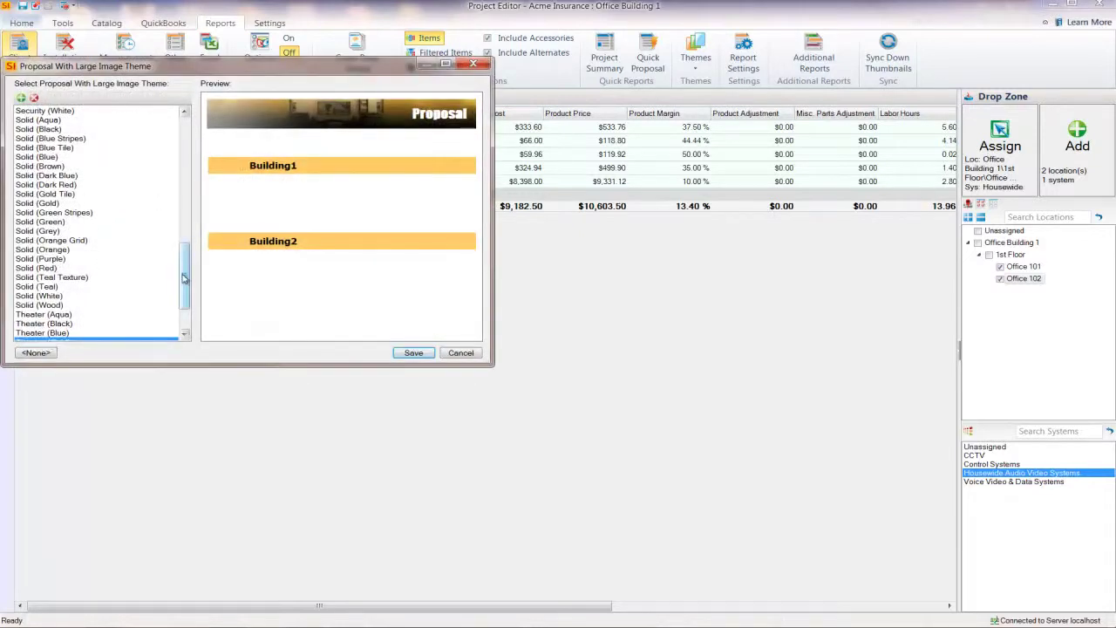
pyautogui.moveTo(184, 278); pyautogui.dragTo(184, 267)
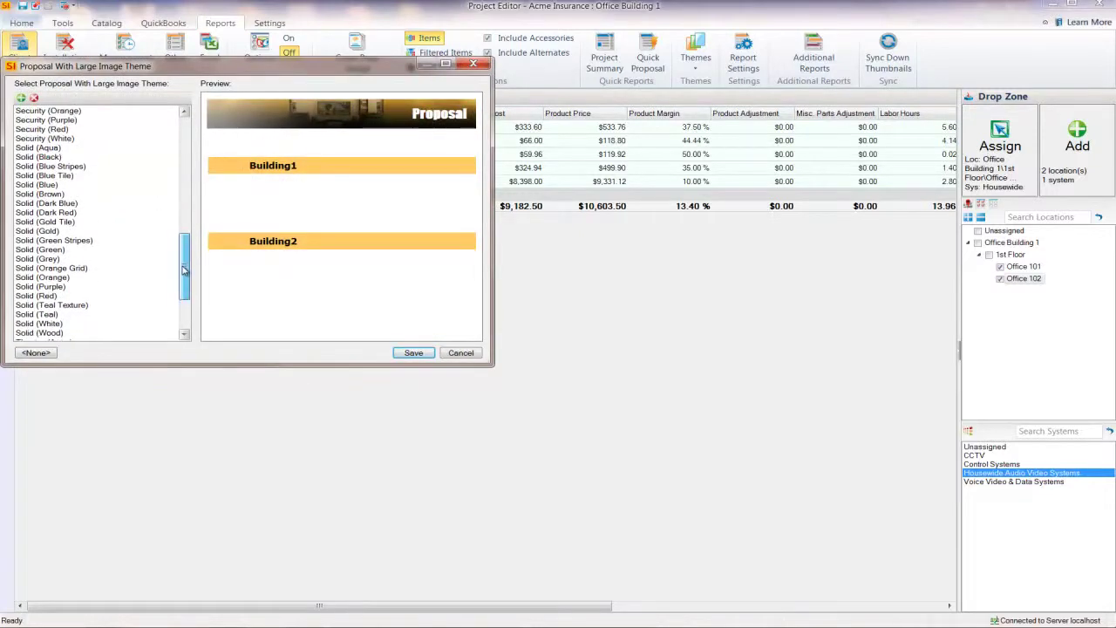
pyautogui.click(39, 149)
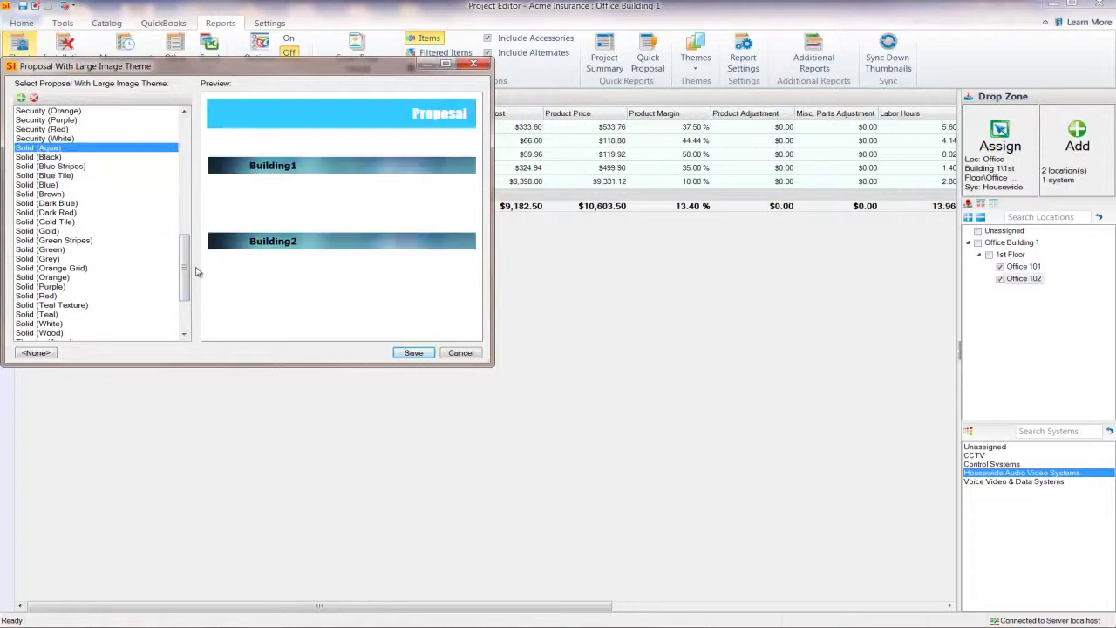
pyautogui.moveTo(181, 280); pyautogui.dragTo(182, 161)
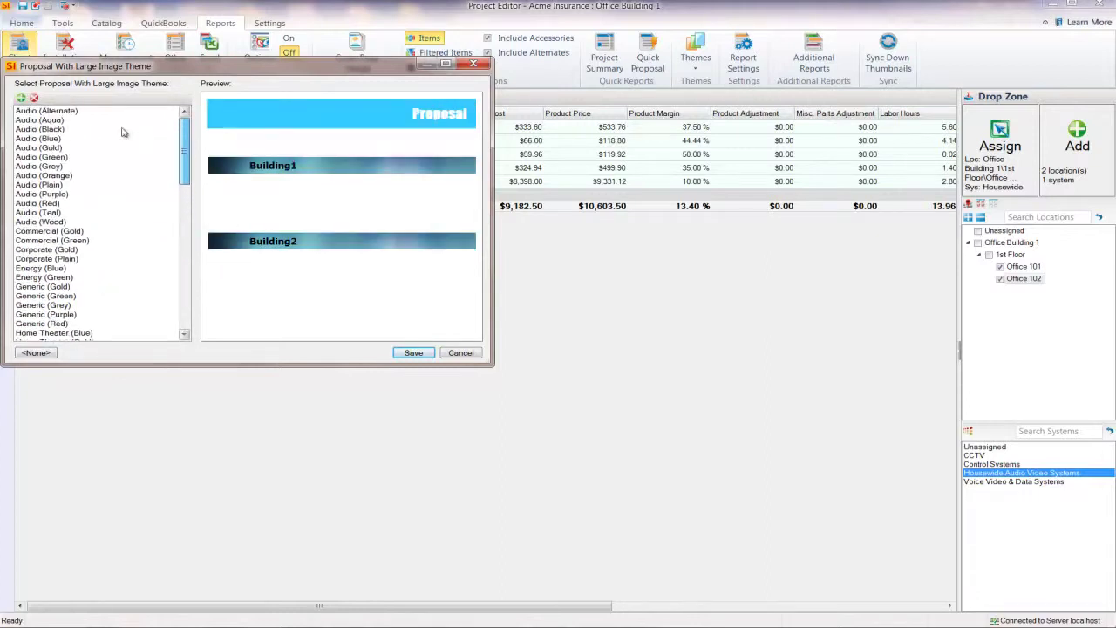
pyautogui.click(30, 148)
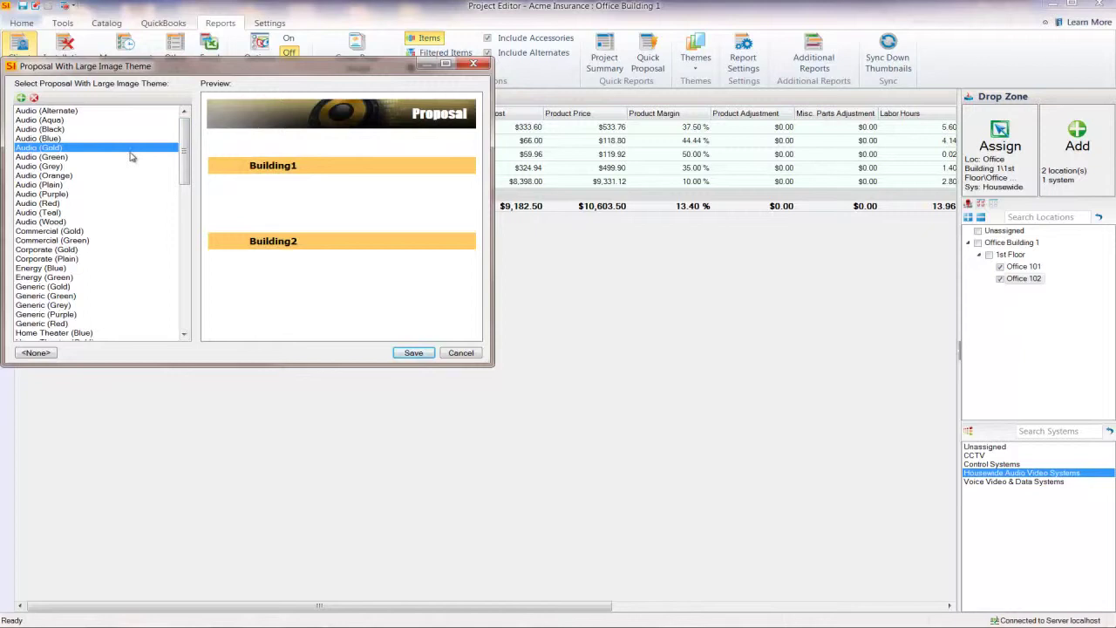
pyautogui.click(21, 97)
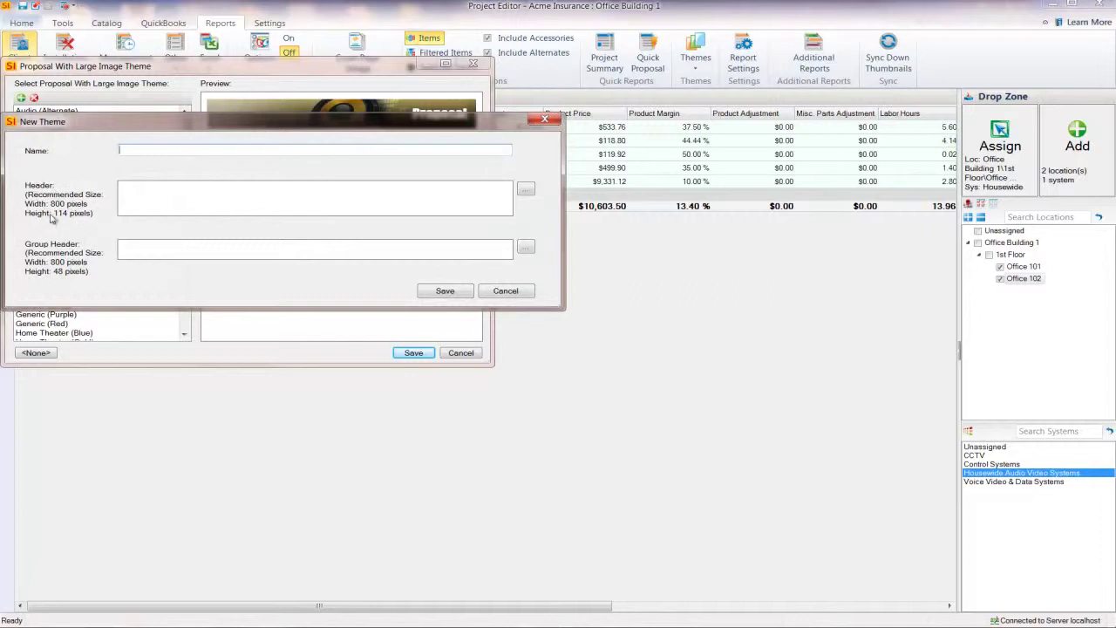
pyautogui.click(518, 295)
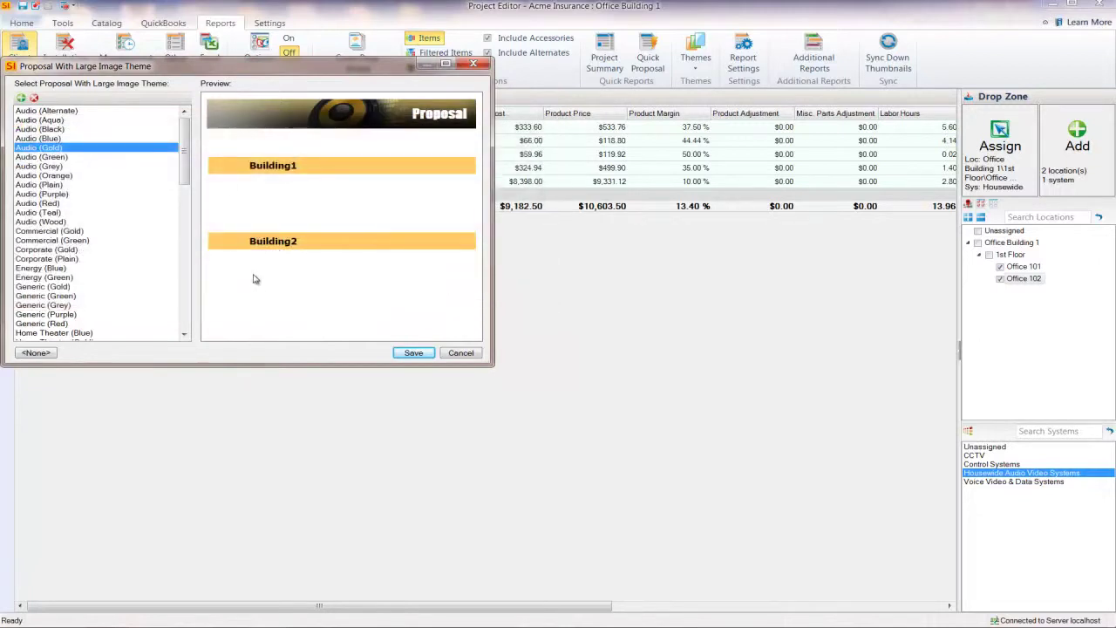
pyautogui.click(413, 353)
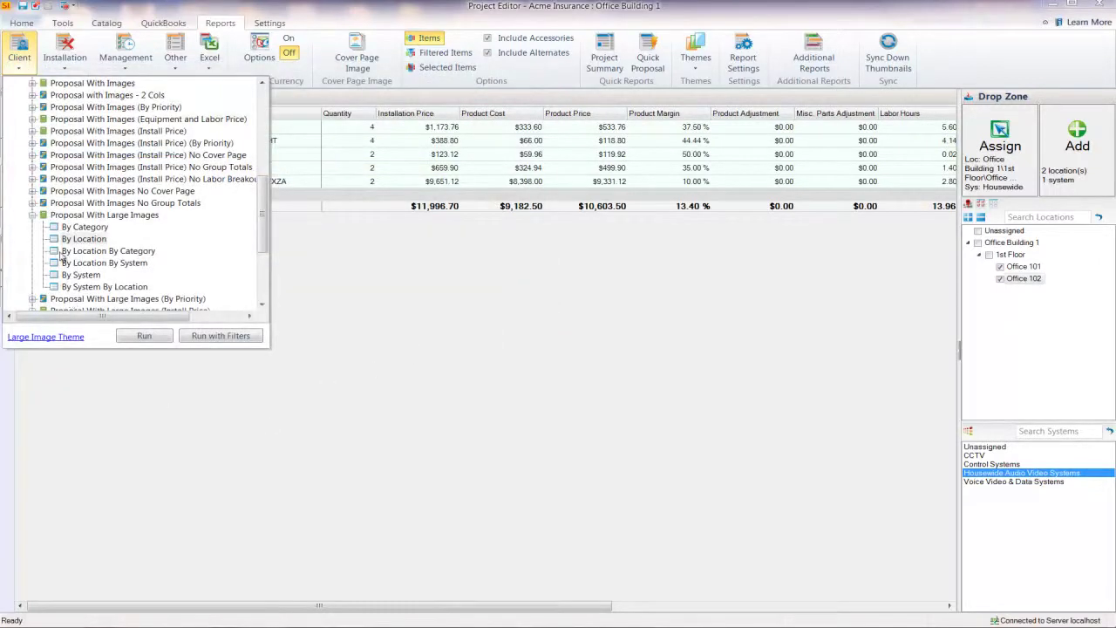
# Edit the By Location report definition to show the model number, review the remaining parameters and save the definition
pyautogui.rightClick(84, 241)
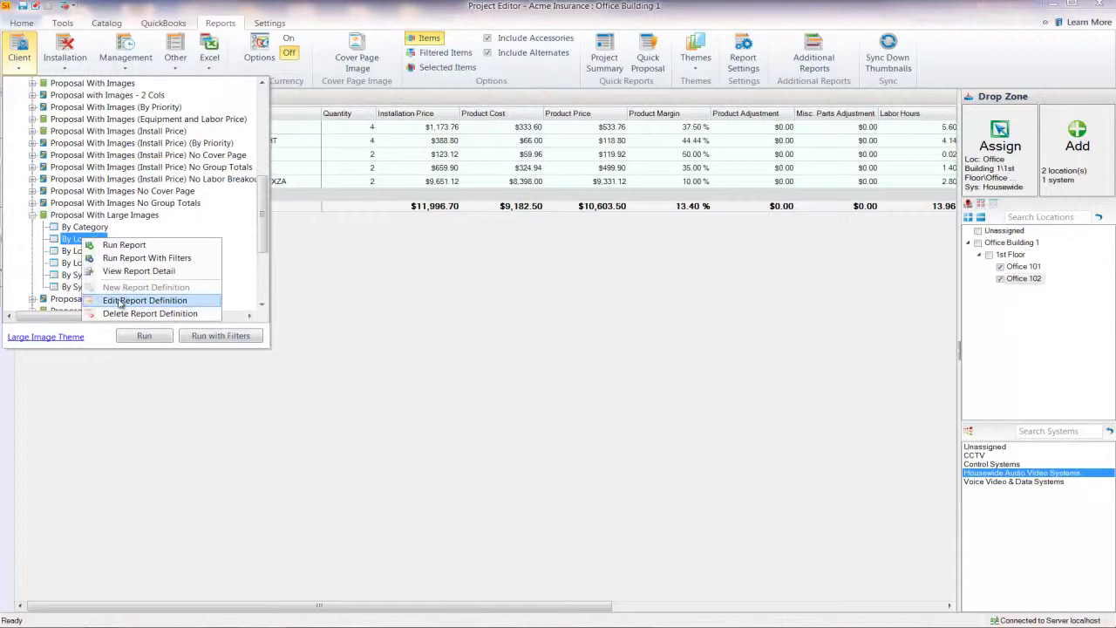
pyautogui.click(191, 296)
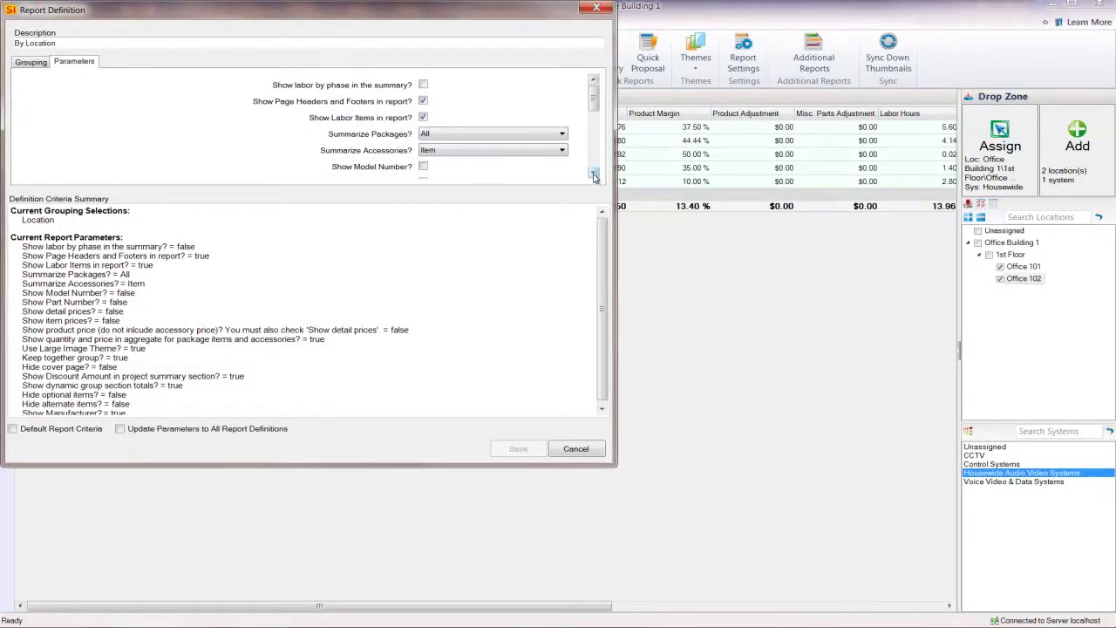
pyautogui.click(594, 176)
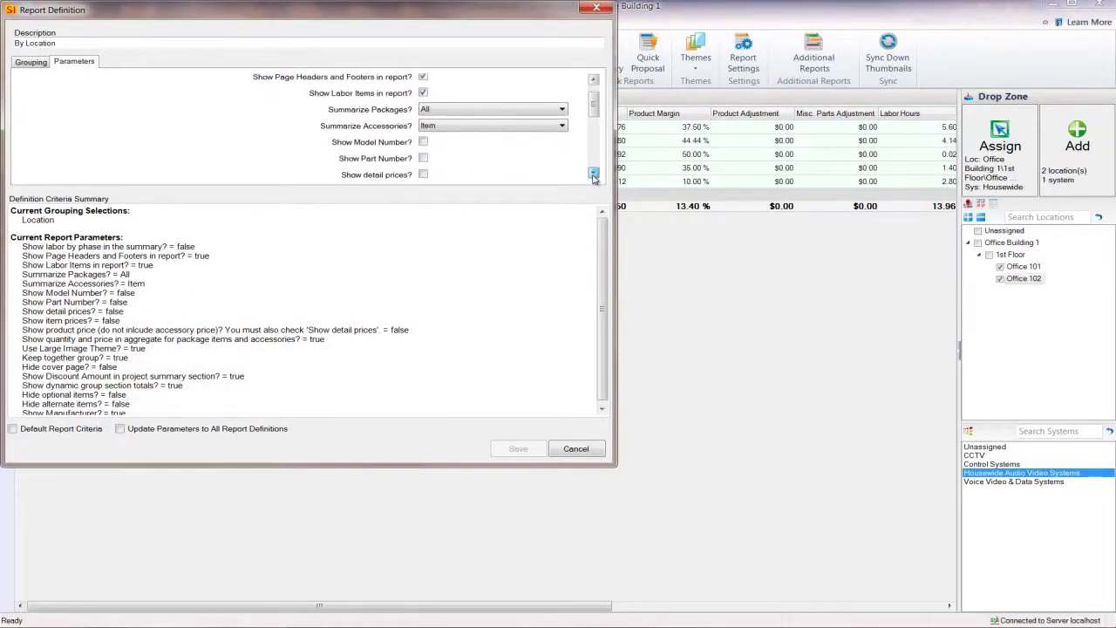
pyautogui.click(423, 139)
pyautogui.click(593, 174)
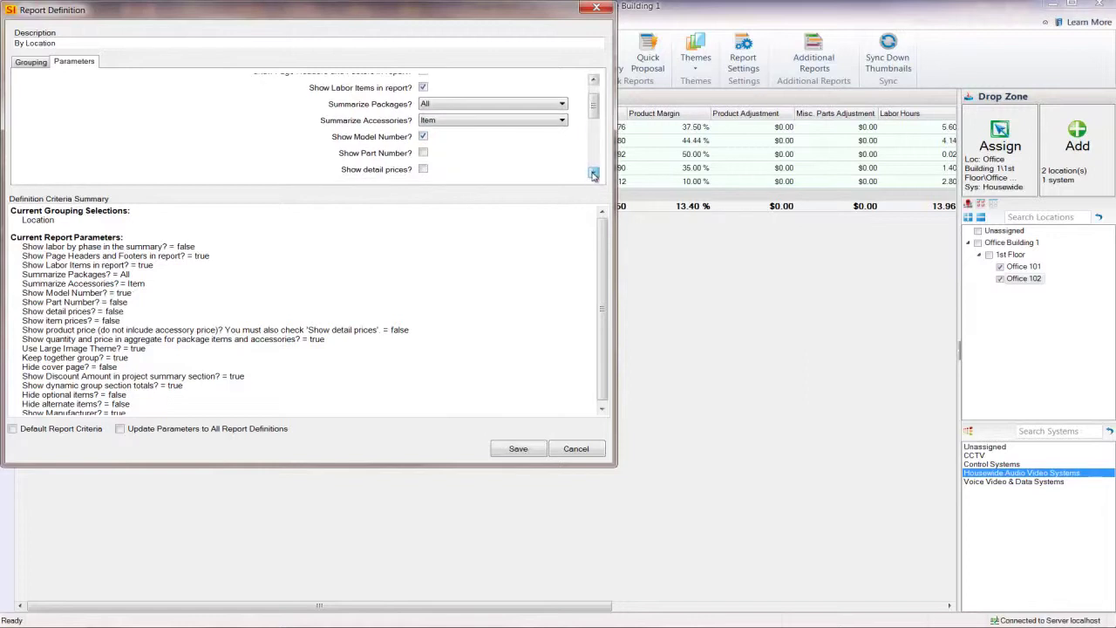
pyautogui.click(593, 174)
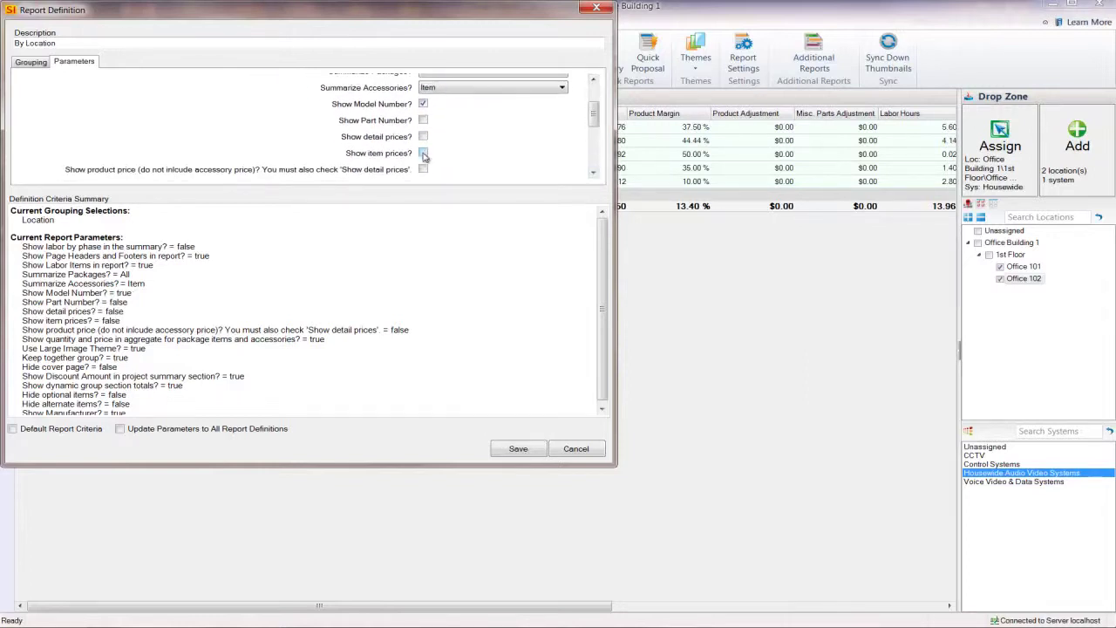
pyautogui.click(593, 174)
pyautogui.click(593, 173)
pyautogui.click(593, 173)
pyautogui.click(593, 173)
pyautogui.click(593, 174)
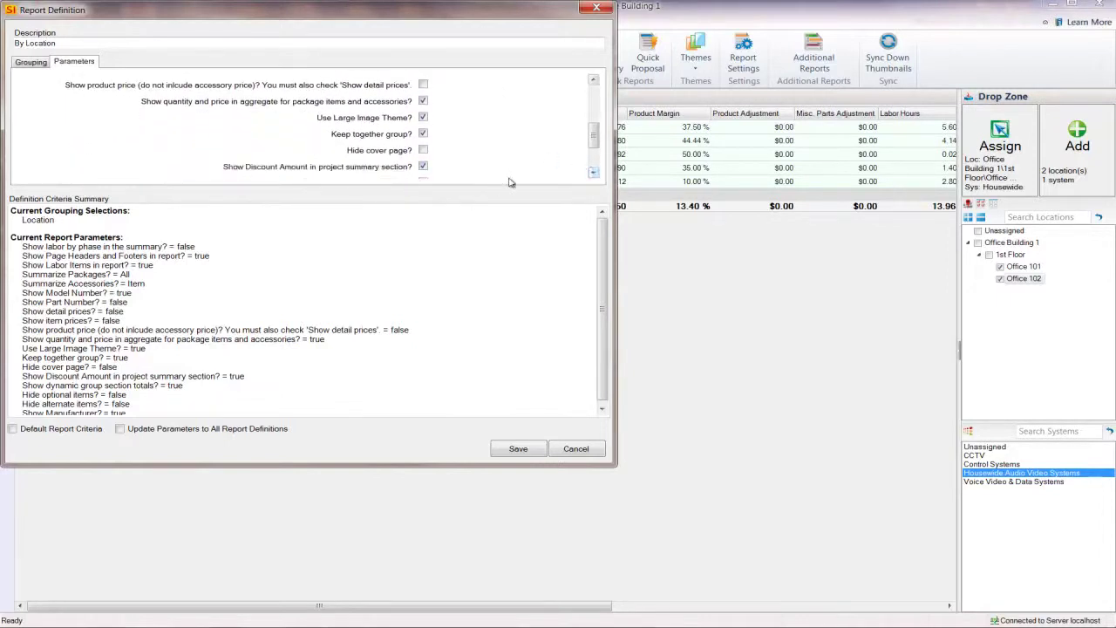
pyautogui.click(501, 453)
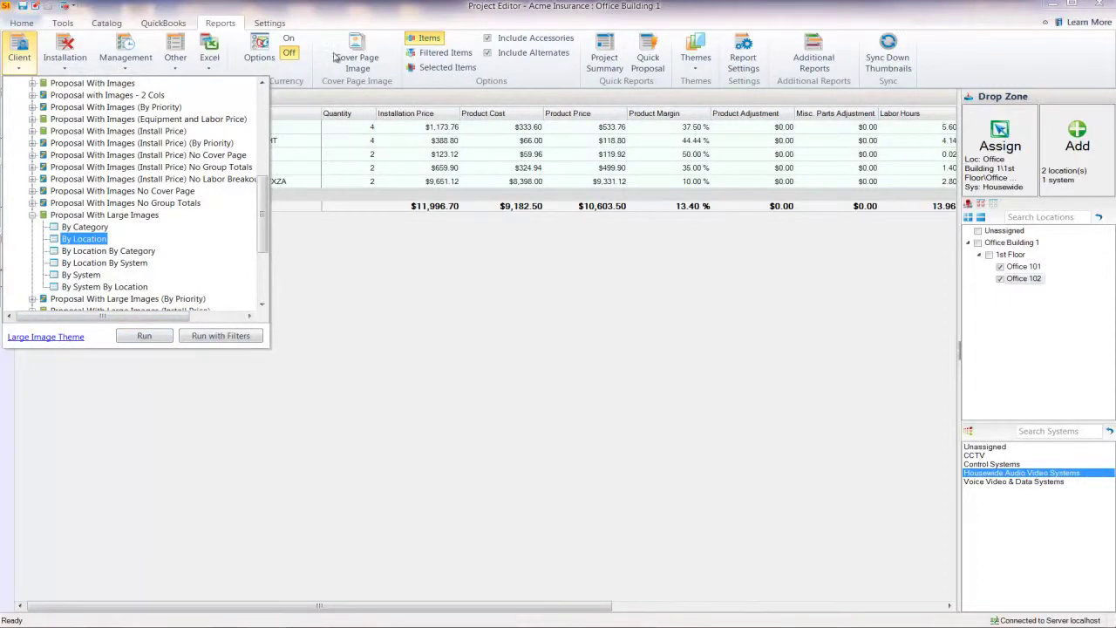
# Run the By Location proposal report and review its cover page and the Office 101 page
pyautogui.click(144, 336)
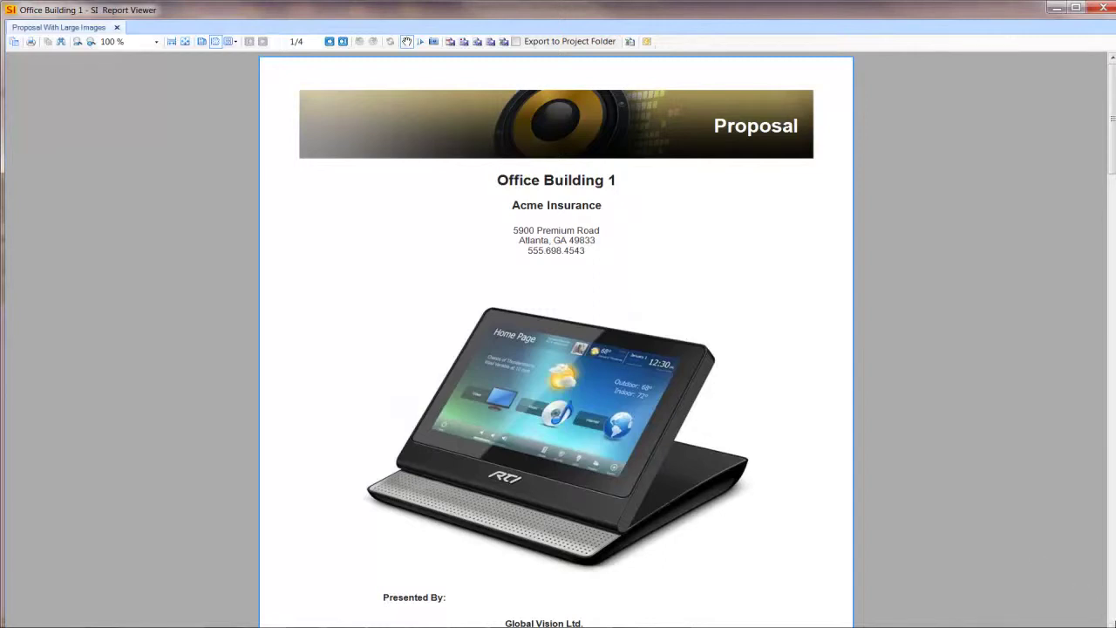
pyautogui.moveTo(1113, 103); pyautogui.dragTo(1113, 149)
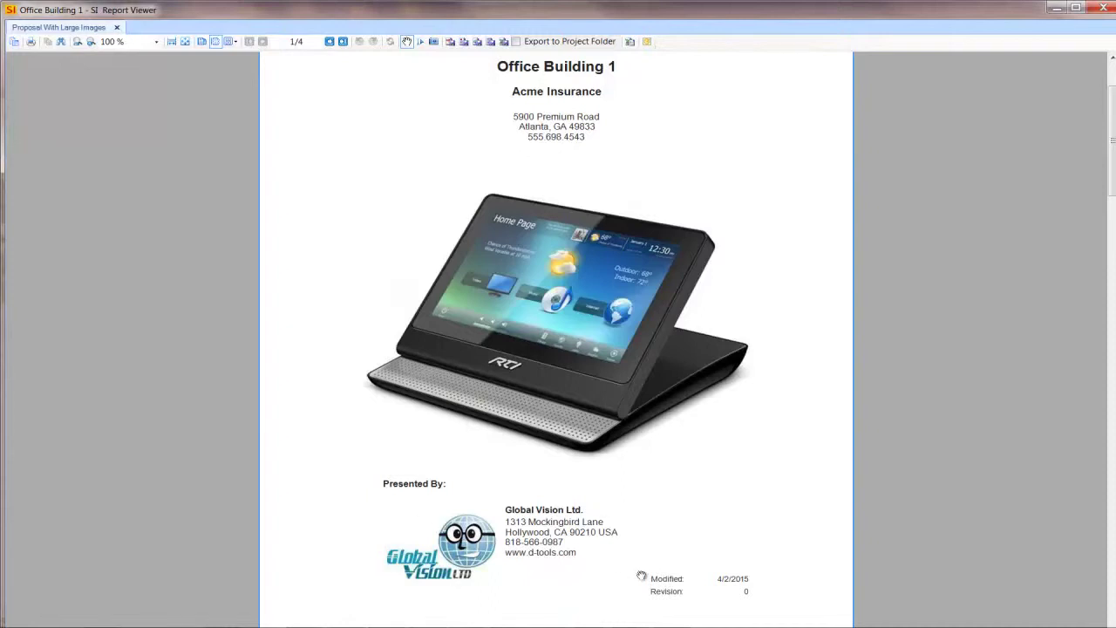
pyautogui.click(329, 42)
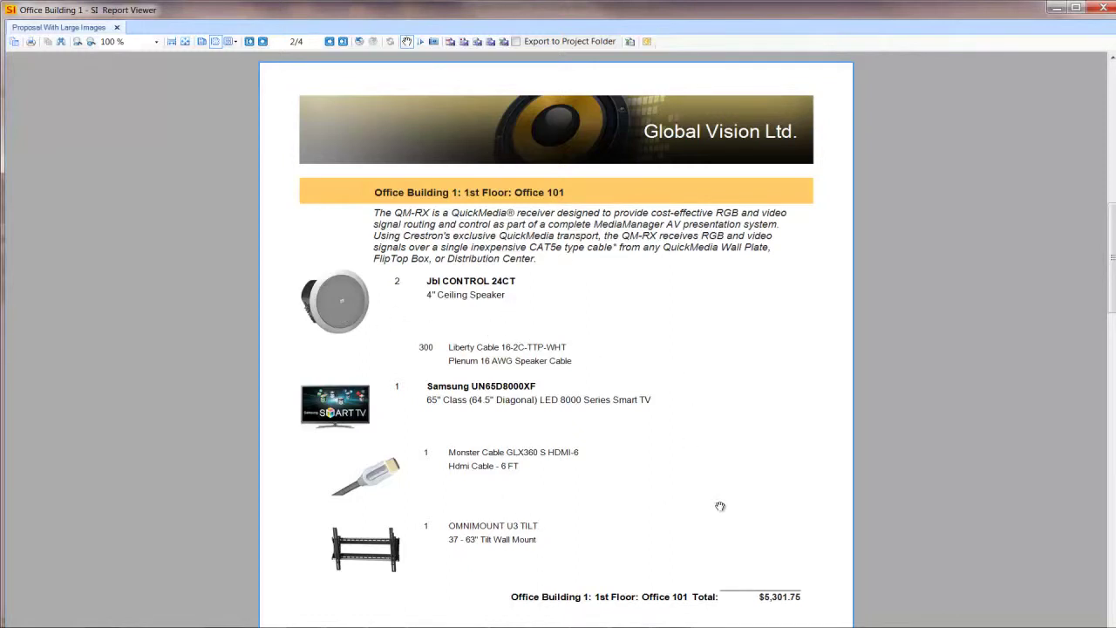
pyautogui.scroll(-2, 750, 479)
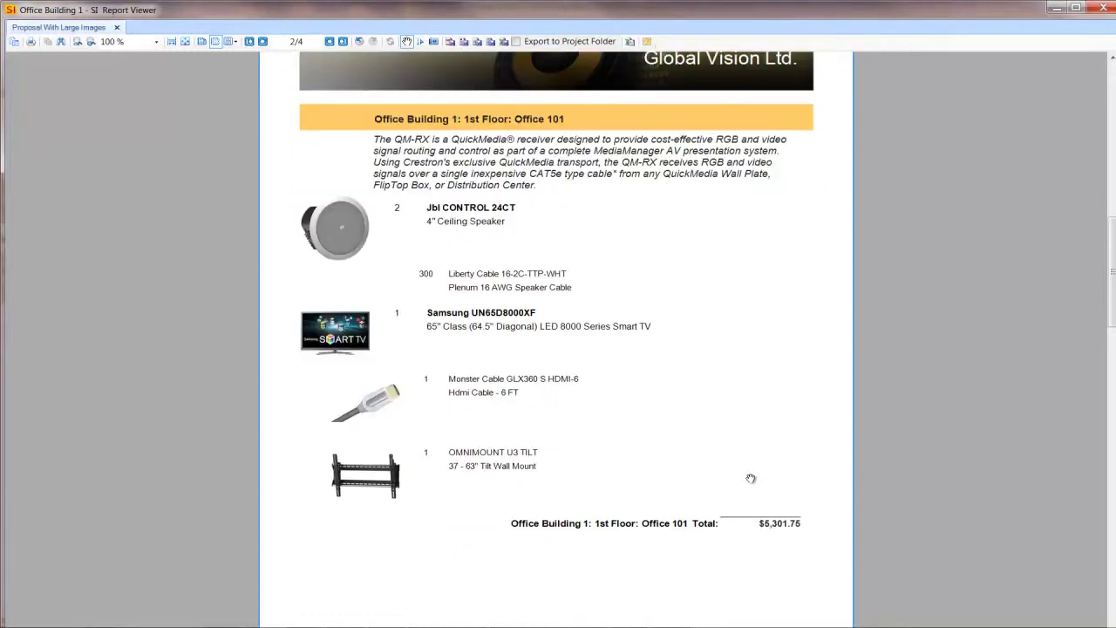
# Review the rest of the proposal report, from the Office 101 total through the Office 102 page to the Project Summary and signature lines
pyautogui.scroll(-2, 751, 479)
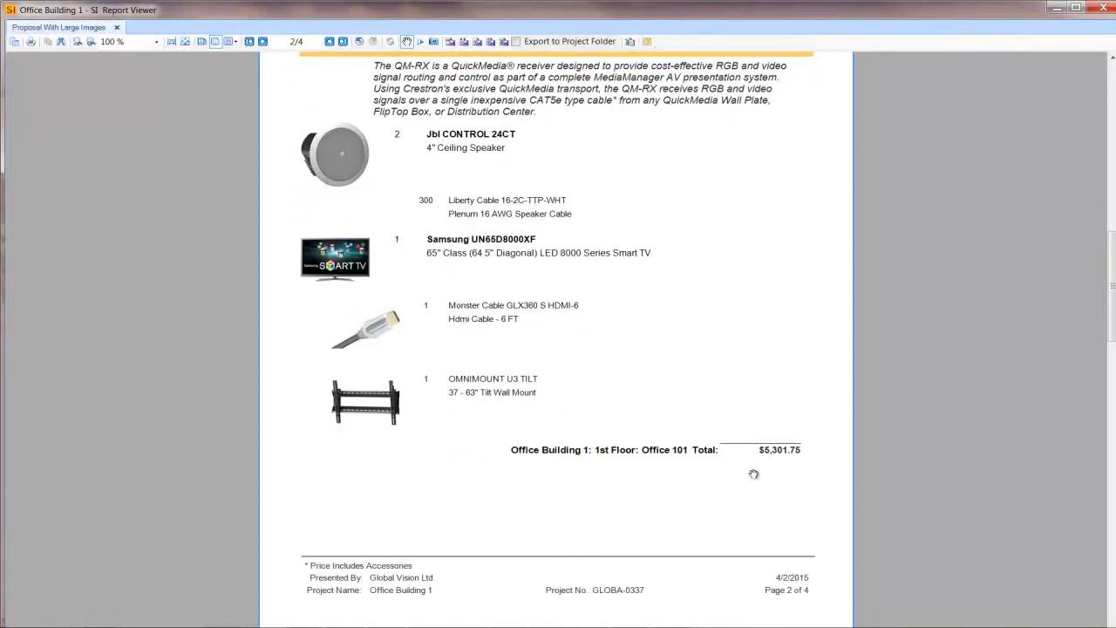
pyautogui.scroll(-10, 753, 474)
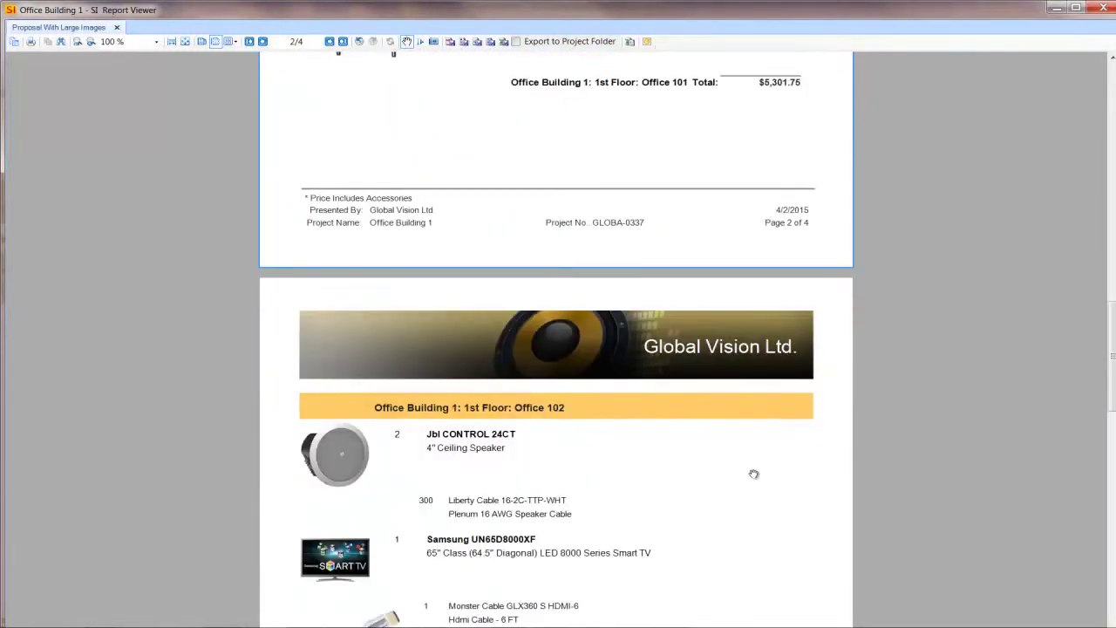
pyautogui.scroll(-6, 753, 473)
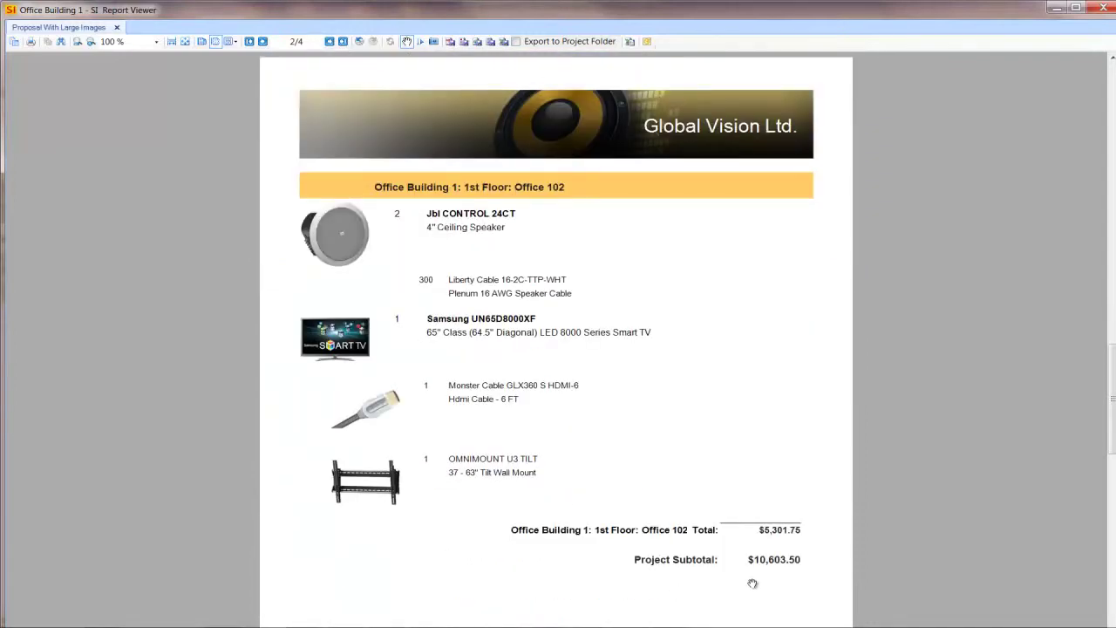
pyautogui.scroll(-14, 753, 583)
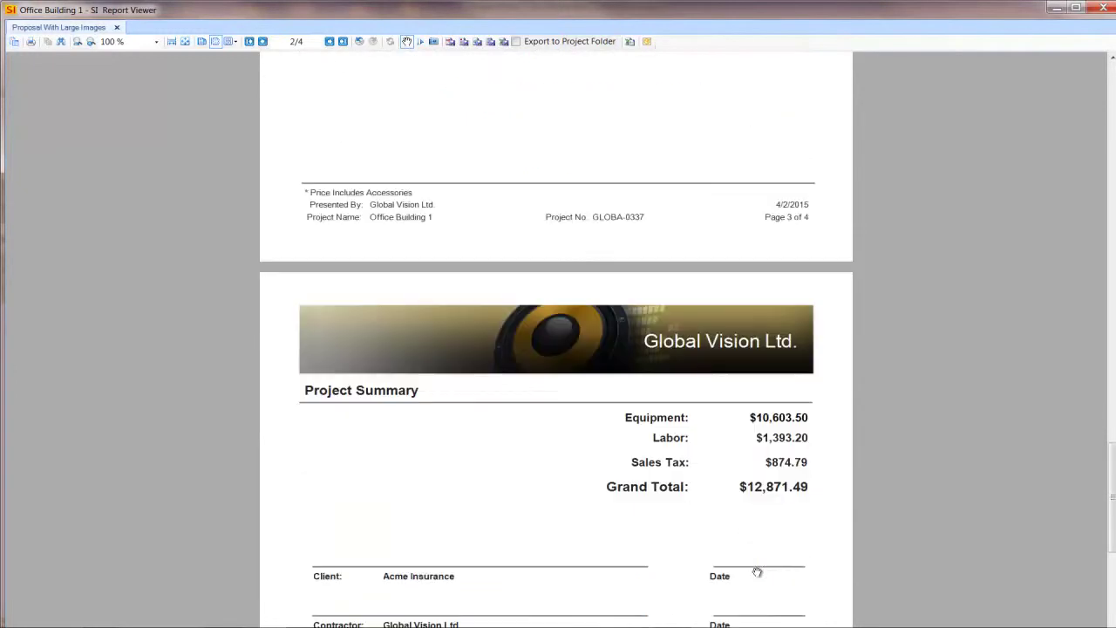
pyautogui.scroll(-2, 757, 572)
pyautogui.scroll(-2, 750, 569)
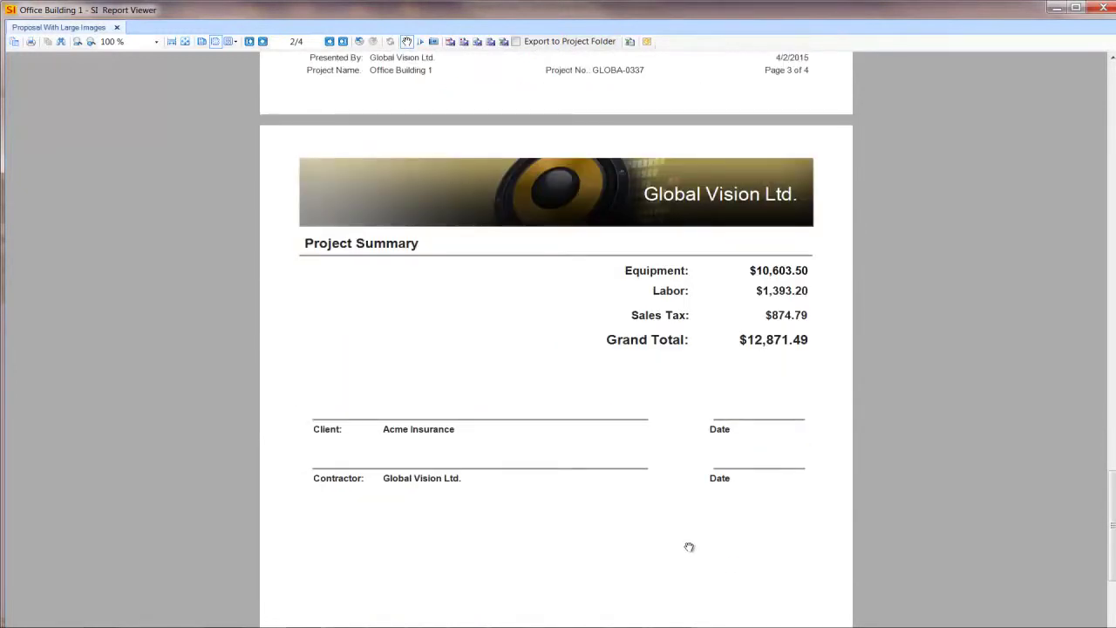
pyautogui.scroll(-2, 689, 546)
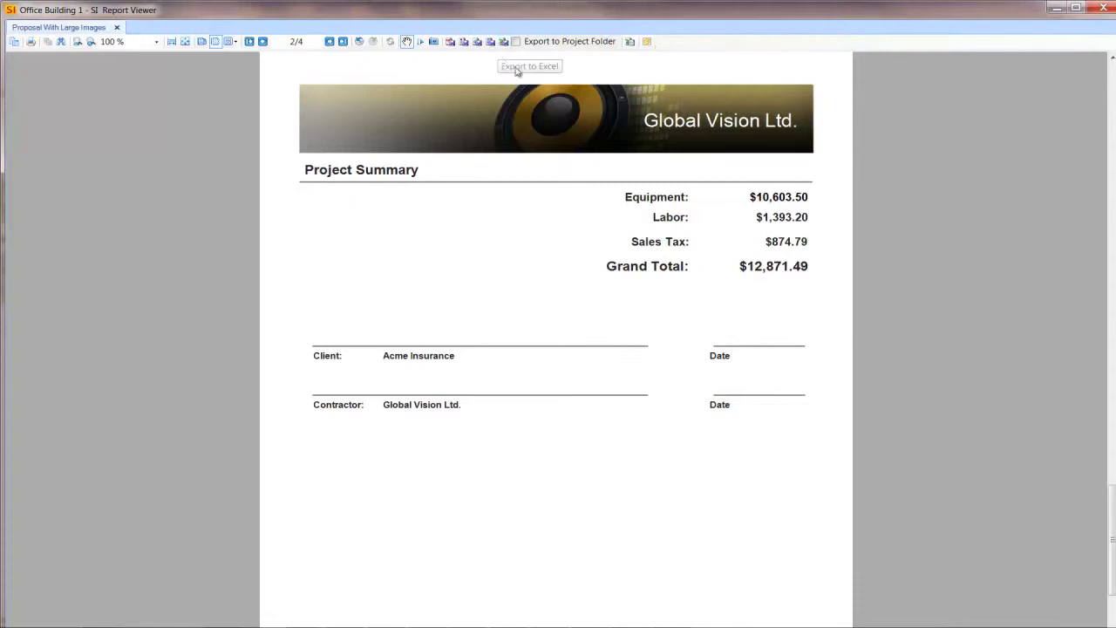
# Attach the proposal as Office Building 1-Proposal With Large Images.pdf to a new e-mail, and check the attached PDF through page 3
pyautogui.click(647, 41)
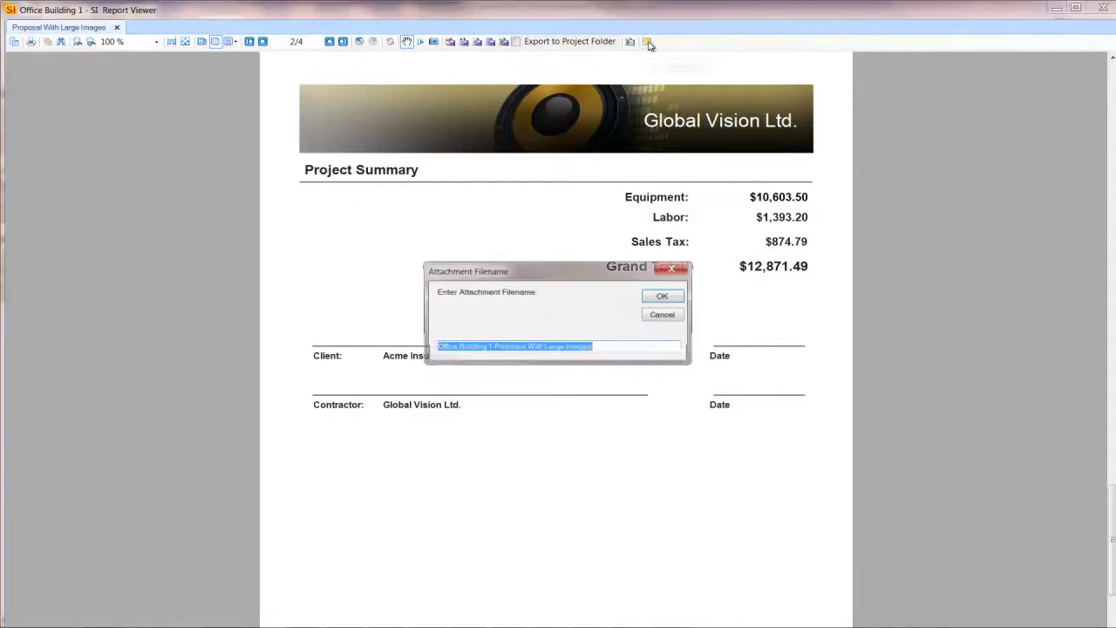
pyautogui.click(662, 298)
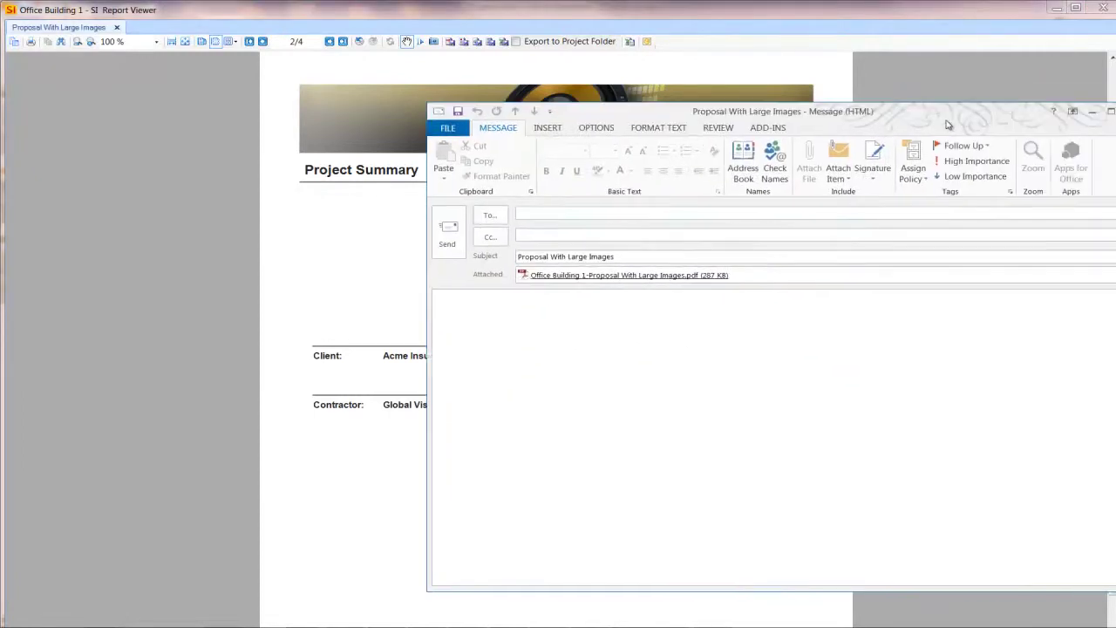
pyautogui.doubleClick(453, 269)
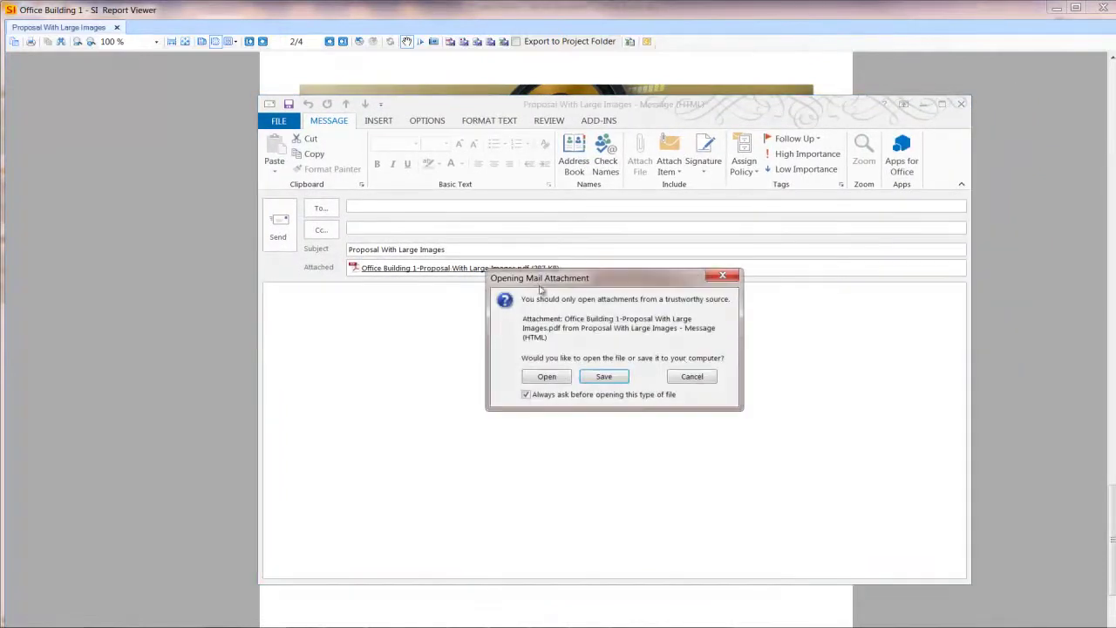
pyautogui.click(546, 377)
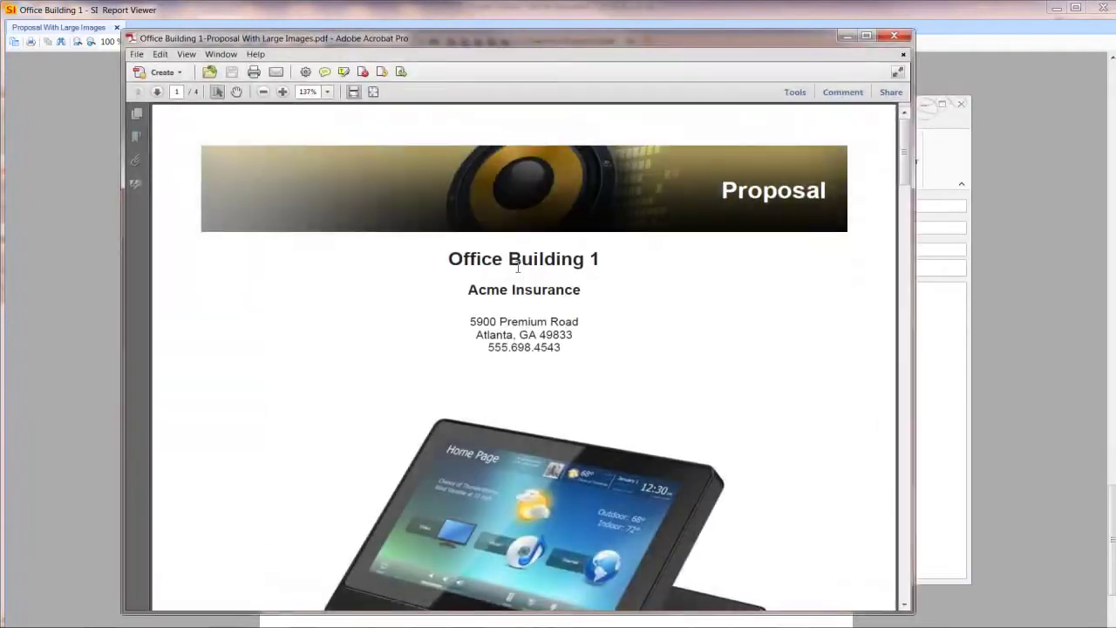
pyautogui.click(155, 92)
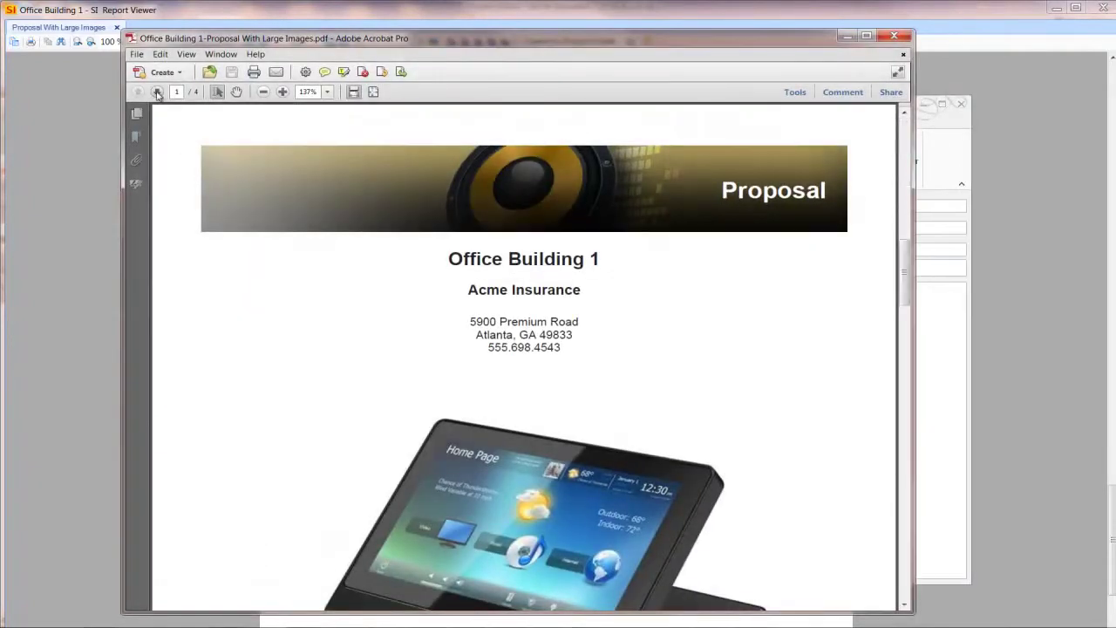
pyautogui.click(157, 92)
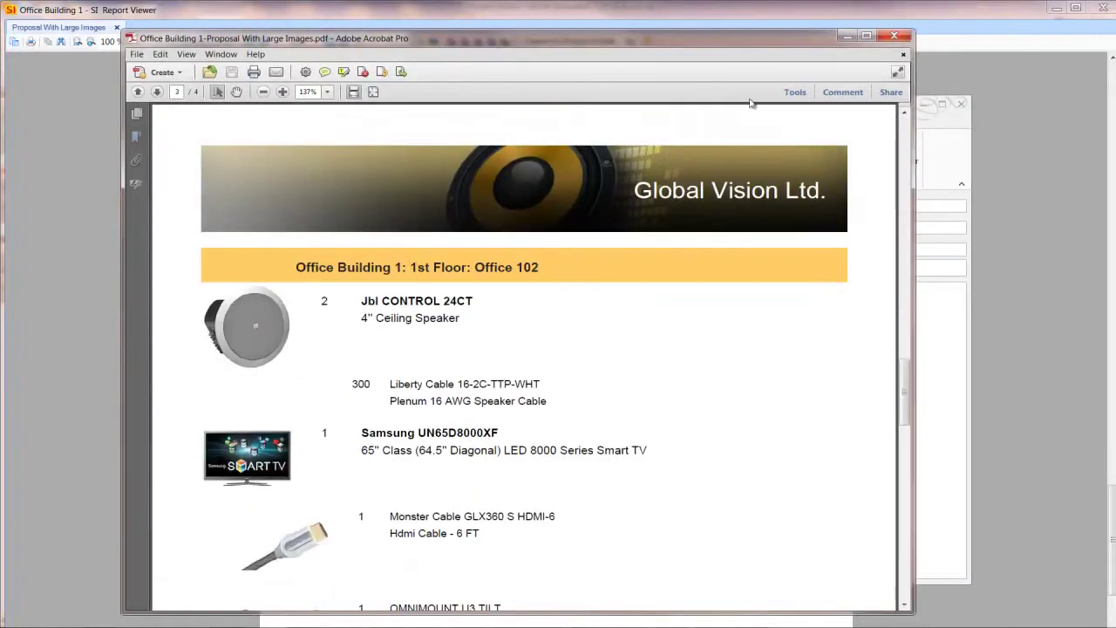
pyautogui.click(896, 37)
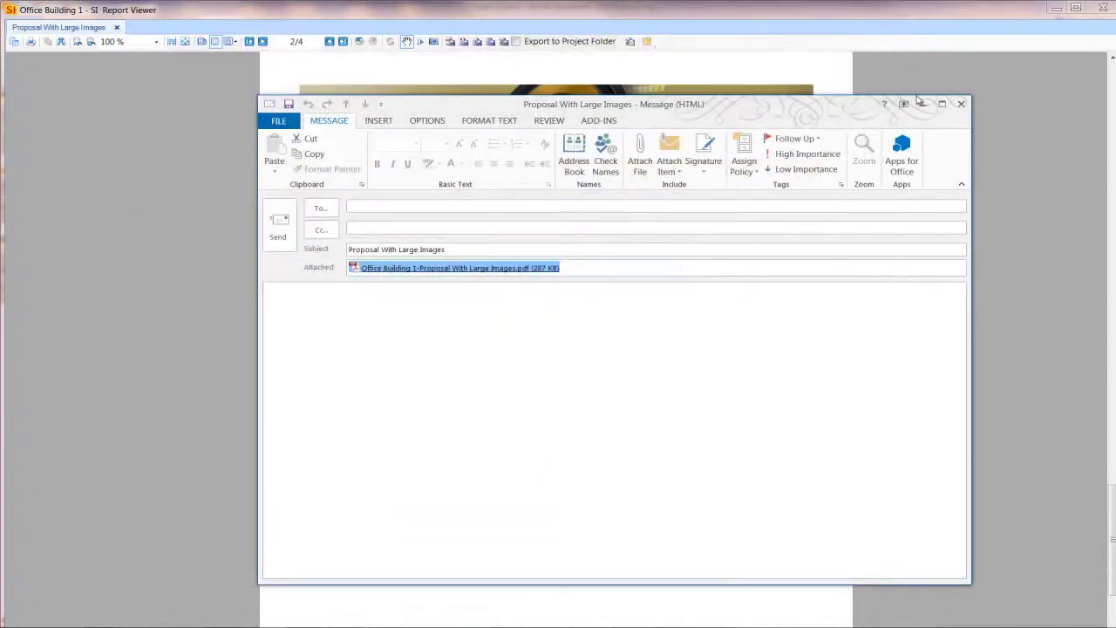
# Discard the e-mail message without saving it and close the report viewer to return to the Project Editor
pyautogui.click(962, 106)
pyautogui.click(563, 354)
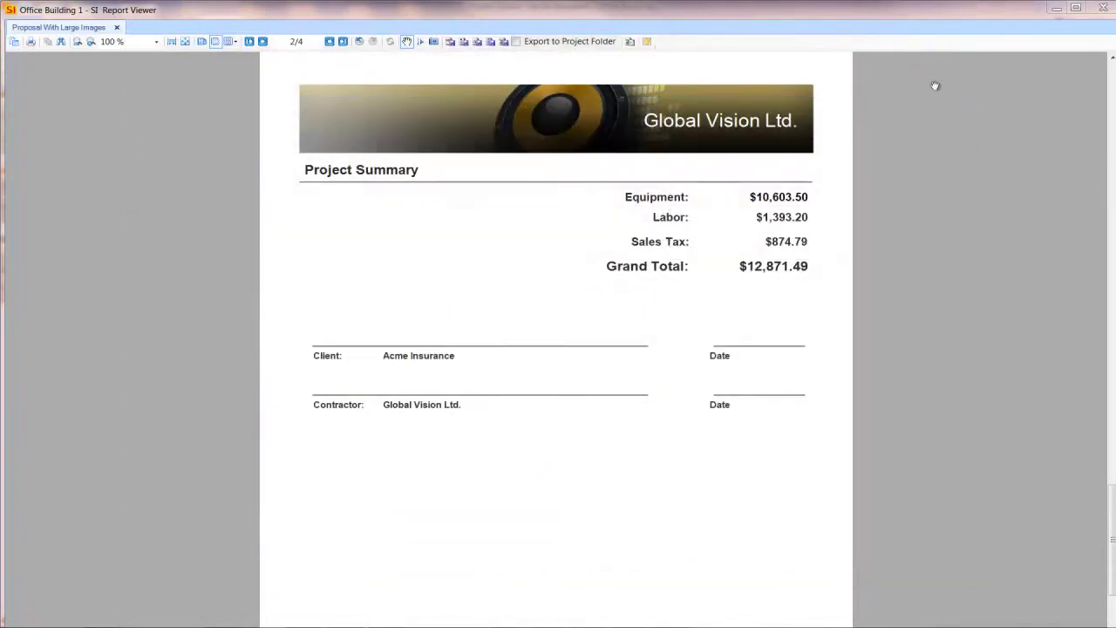
pyautogui.click(1103, 7)
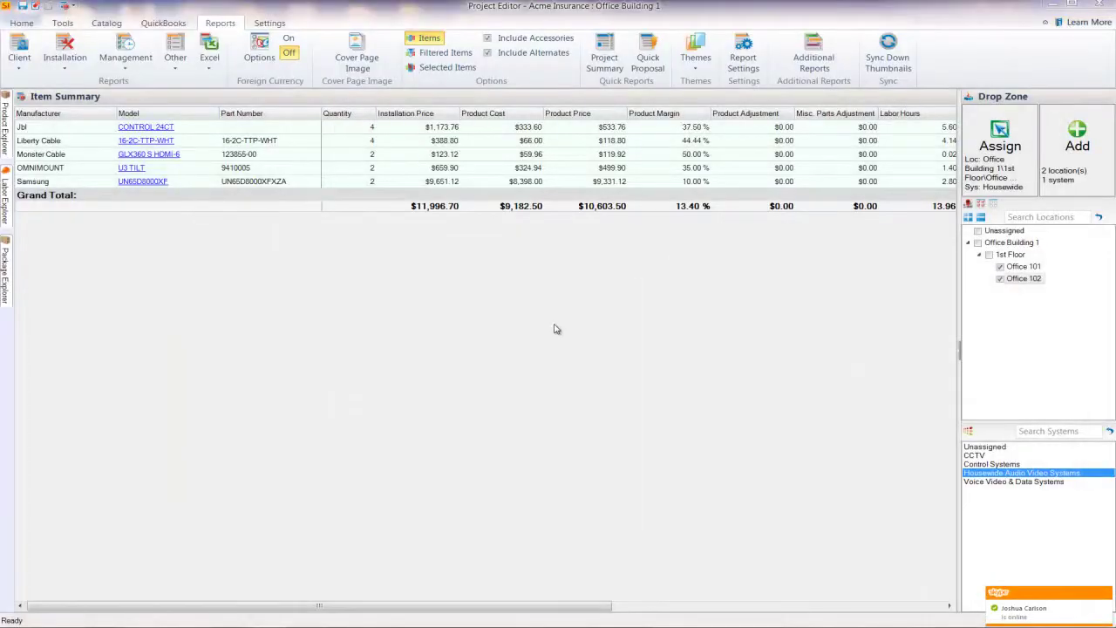